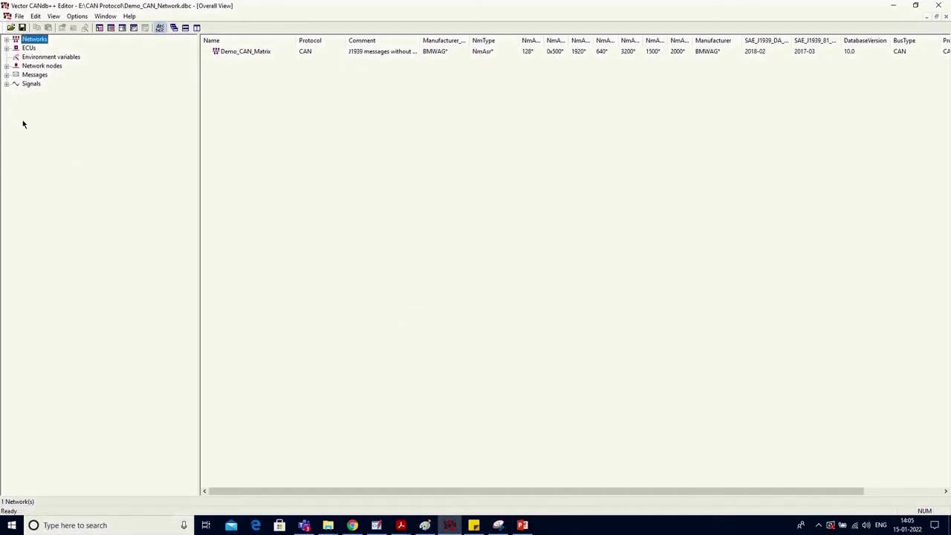
Step: Expand the Networks branch to reveal the Demo_CAN_Matrix network
{"action": "left_click", "coordinate": [7, 39]}
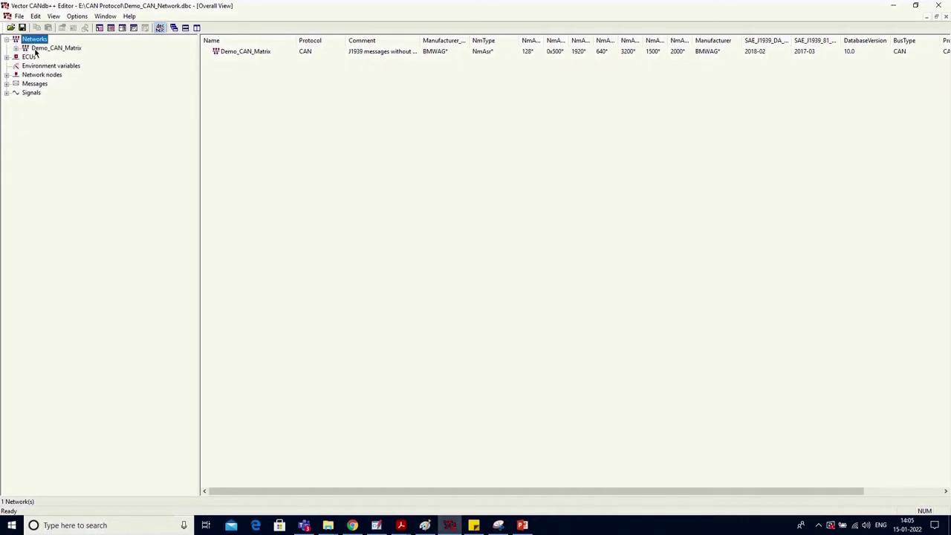
Step: Expand ECUs and BMS to view BMS signals, then show BMS details and all Network nodes
{"action": "left_click", "coordinate": [33, 48]}
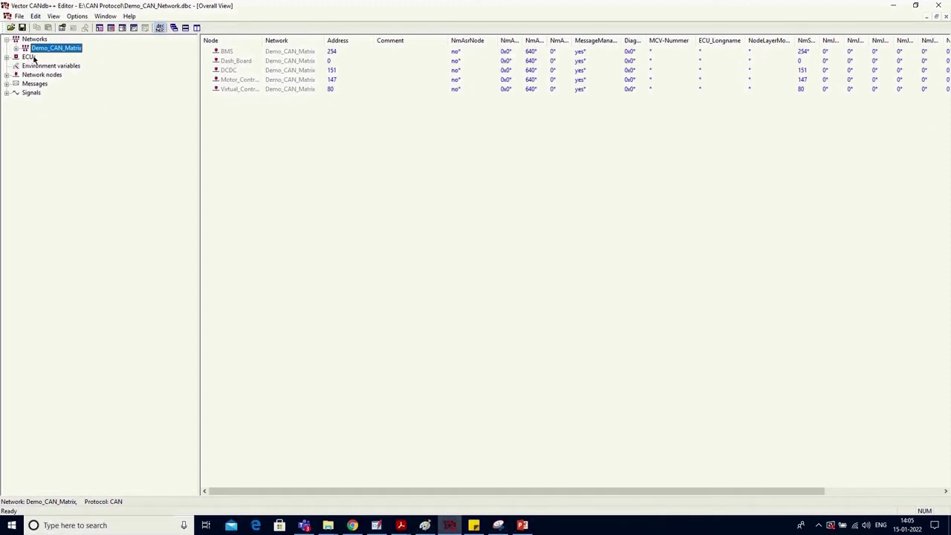
{"action": "left_click", "coordinate": [8, 58]}
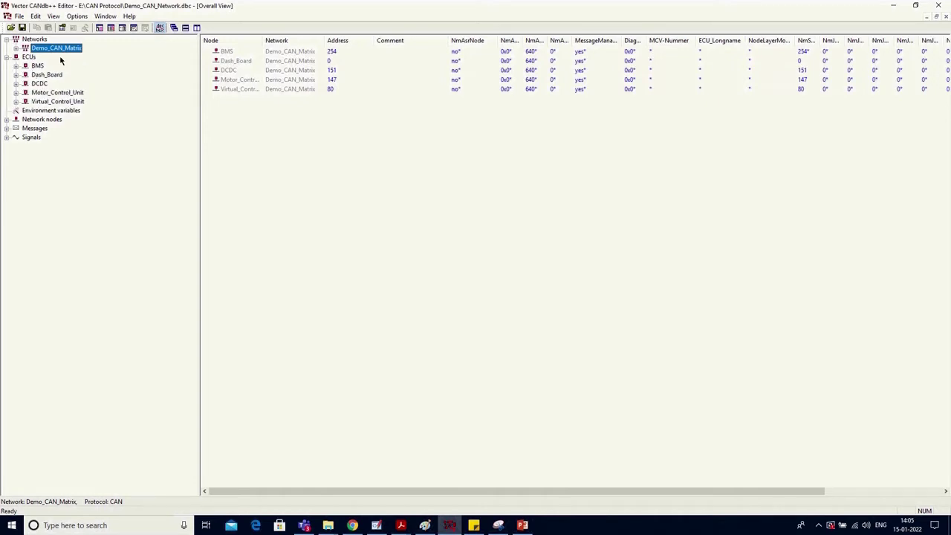
{"action": "left_click", "coordinate": [16, 66]}
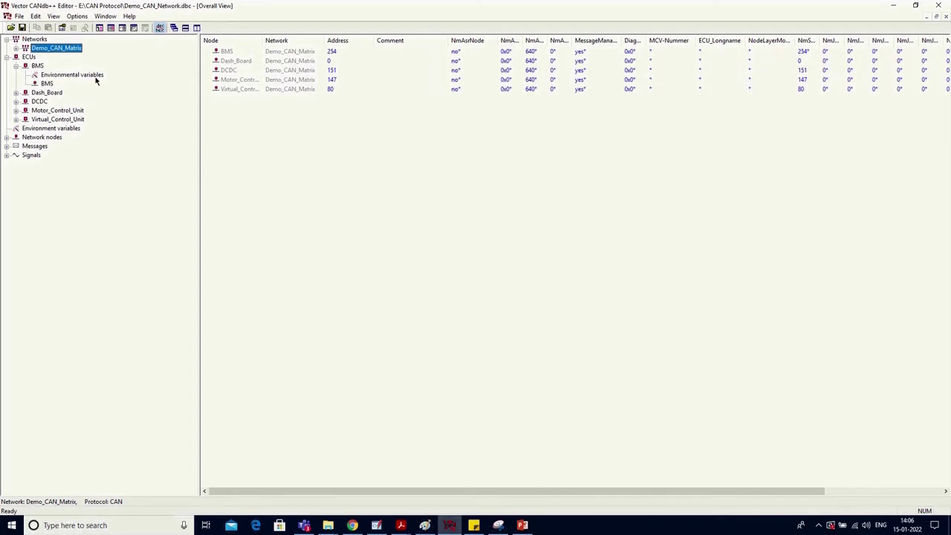
{"action": "left_click", "coordinate": [46, 84]}
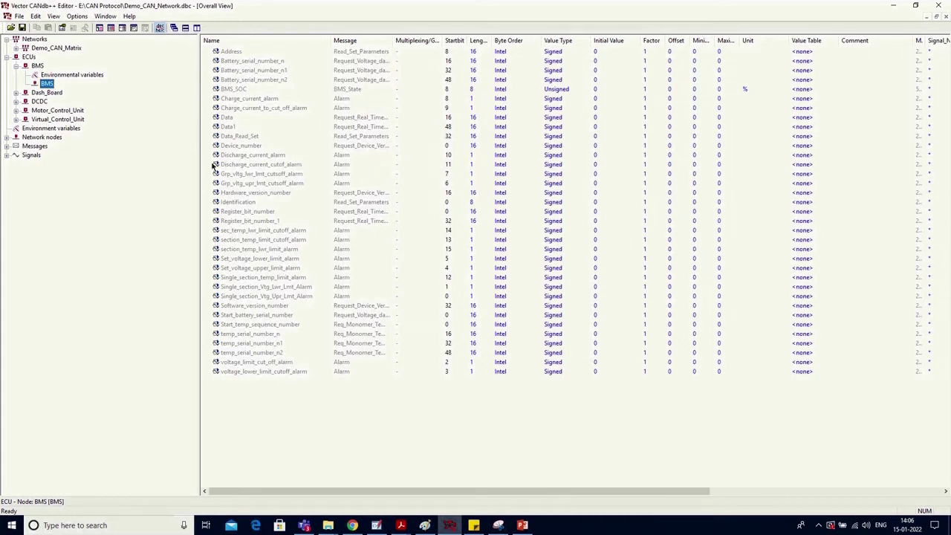
{"action": "left_click", "coordinate": [17, 66]}
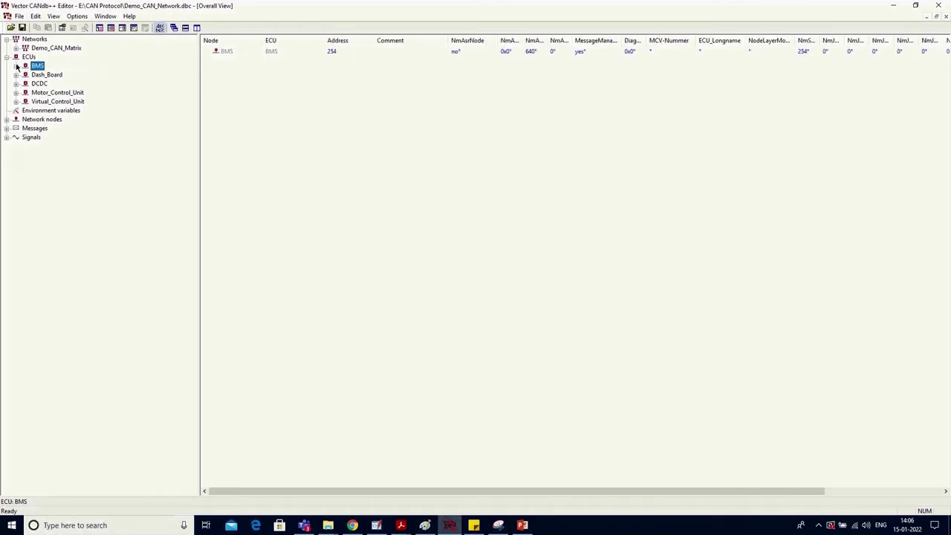
{"action": "left_click", "coordinate": [6, 120]}
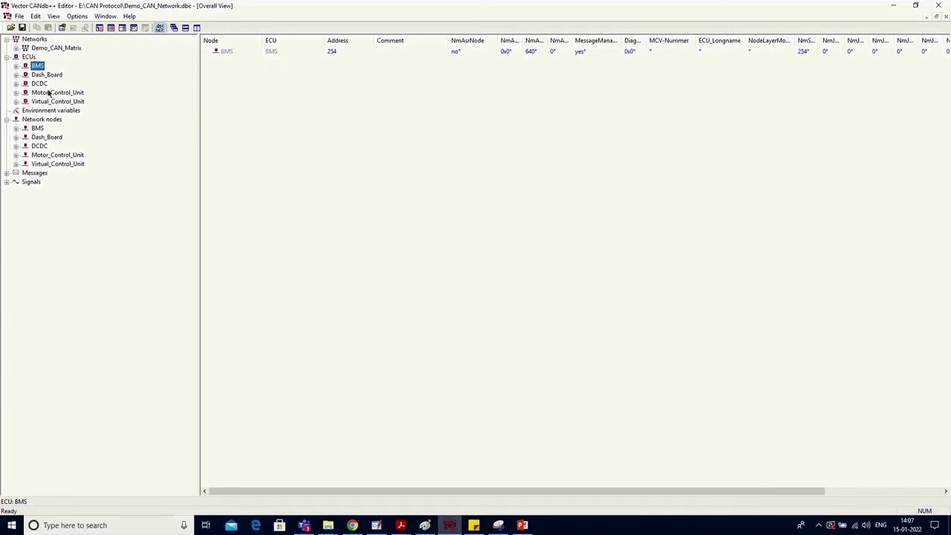
Step: Expand the BMS node's Tx messages, Rx messages and mapped Tx signals
{"action": "left_click", "coordinate": [16, 129]}
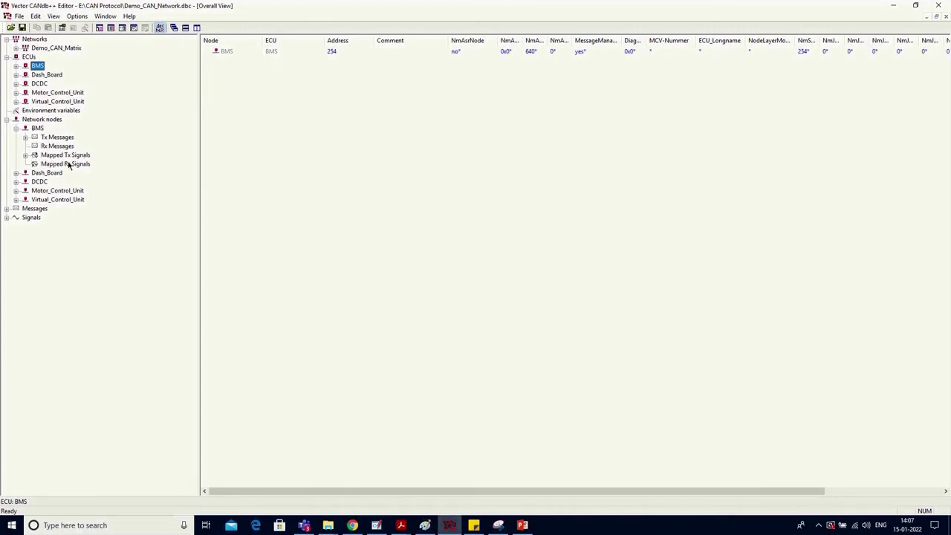
{"action": "left_click", "coordinate": [26, 137]}
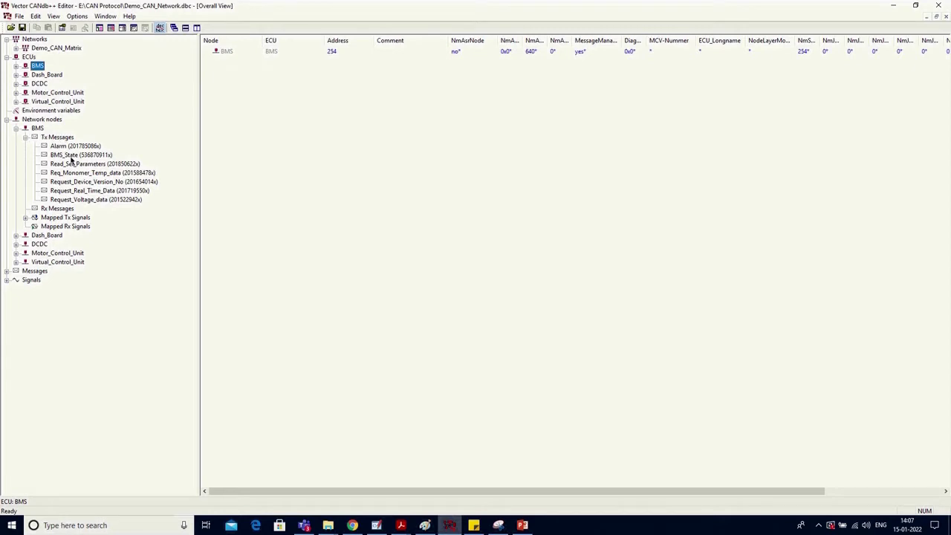
{"action": "left_click", "coordinate": [58, 209]}
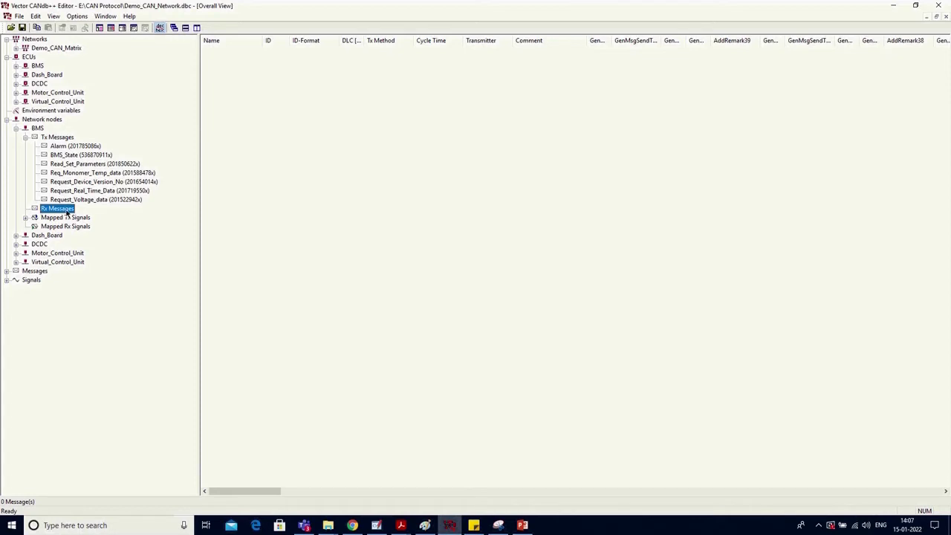
{"action": "left_click", "coordinate": [57, 218]}
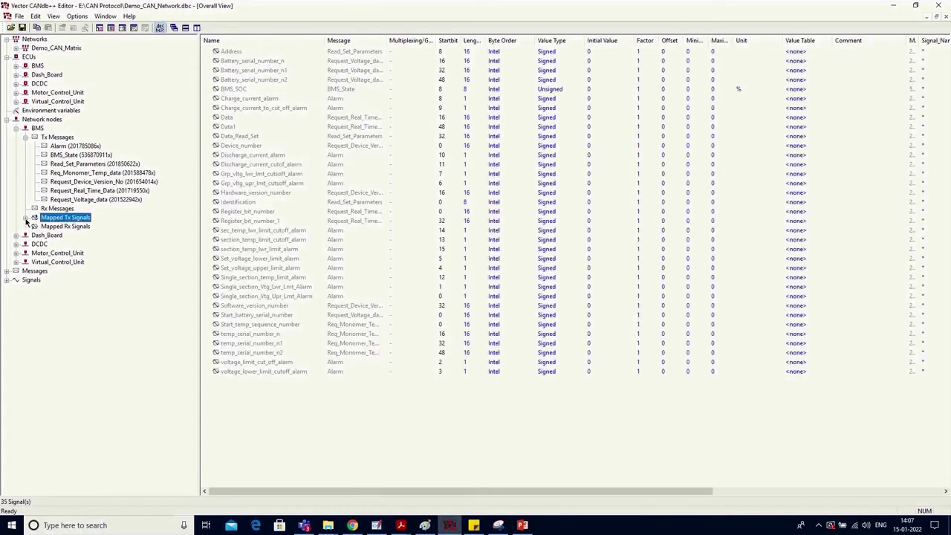
{"action": "left_click", "coordinate": [25, 217]}
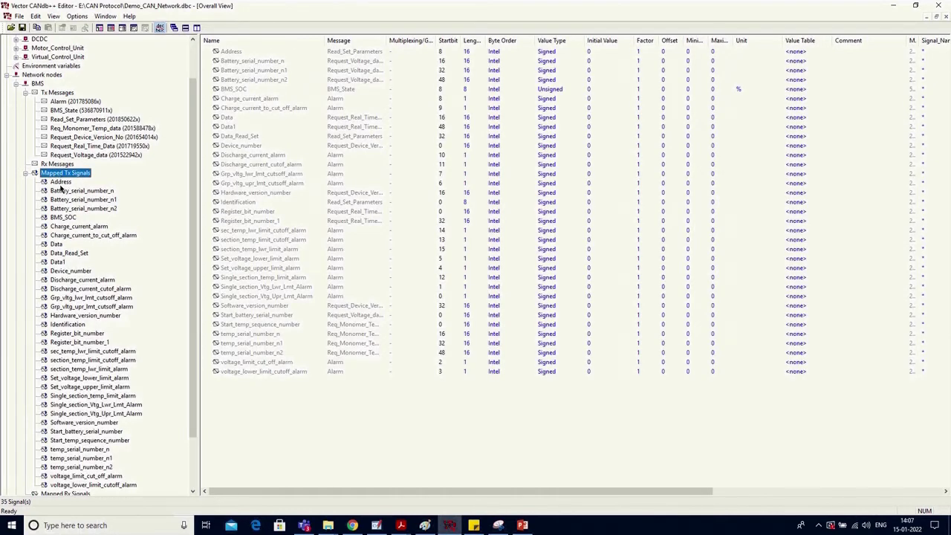
{"action": "scroll", "coordinate": [77, 282], "scroll_direction": "up", "scroll_amount": 2}
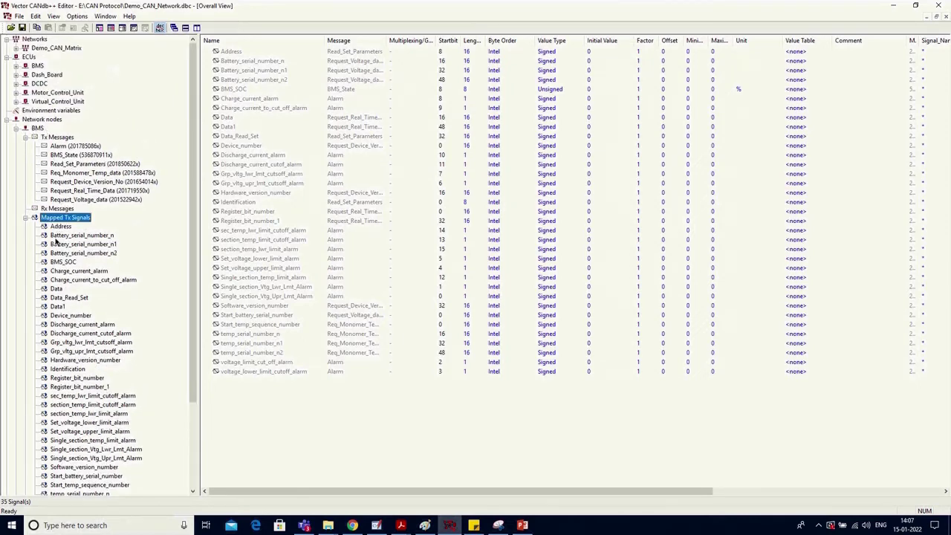
Step: Inspect signals of BMS_State, Read_Set_Parameters, Request_Device_Version_No and Alarm, then open Virtual_Control_Unit
{"action": "left_click", "coordinate": [68, 154]}
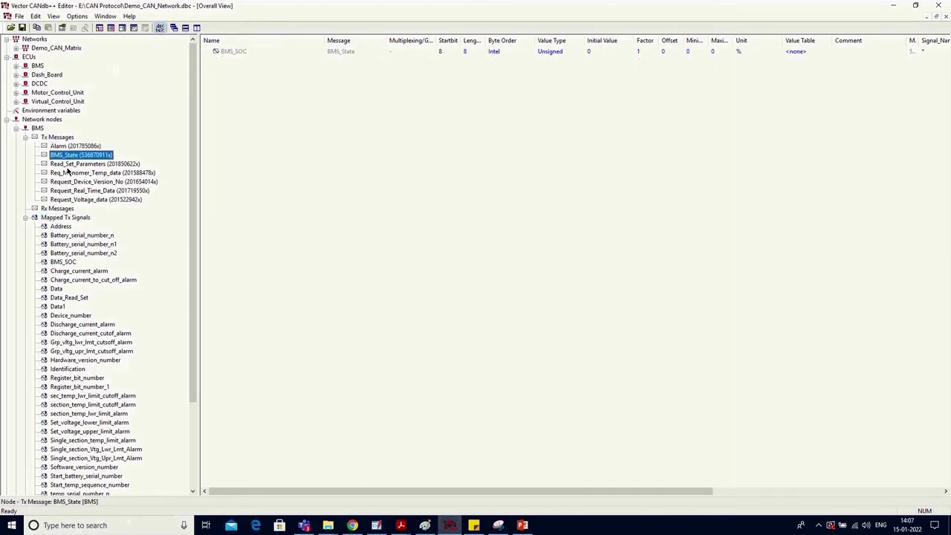
{"action": "left_click", "coordinate": [67, 166]}
{"action": "left_click", "coordinate": [68, 182]}
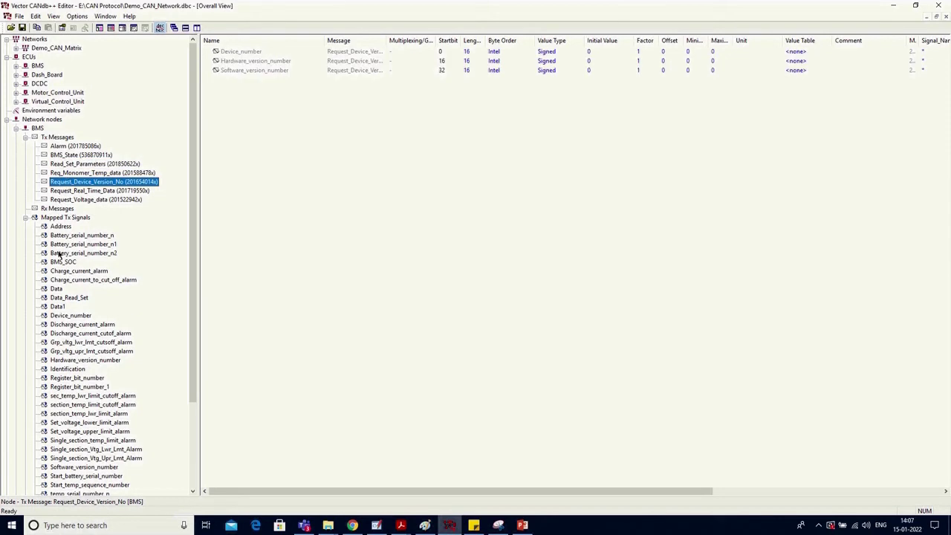
{"action": "left_click", "coordinate": [60, 146]}
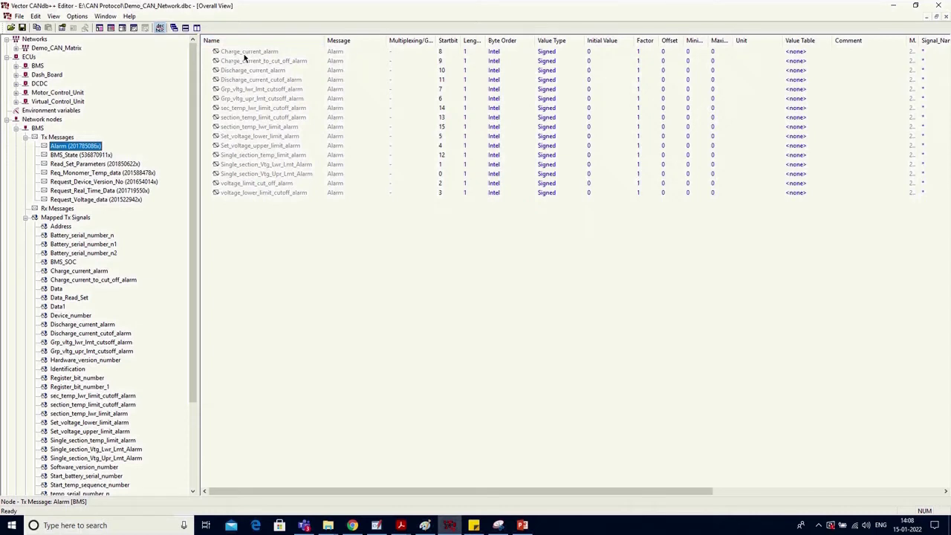
{"action": "scroll", "coordinate": [73, 264], "scroll_direction": "down", "scroll_amount": 1}
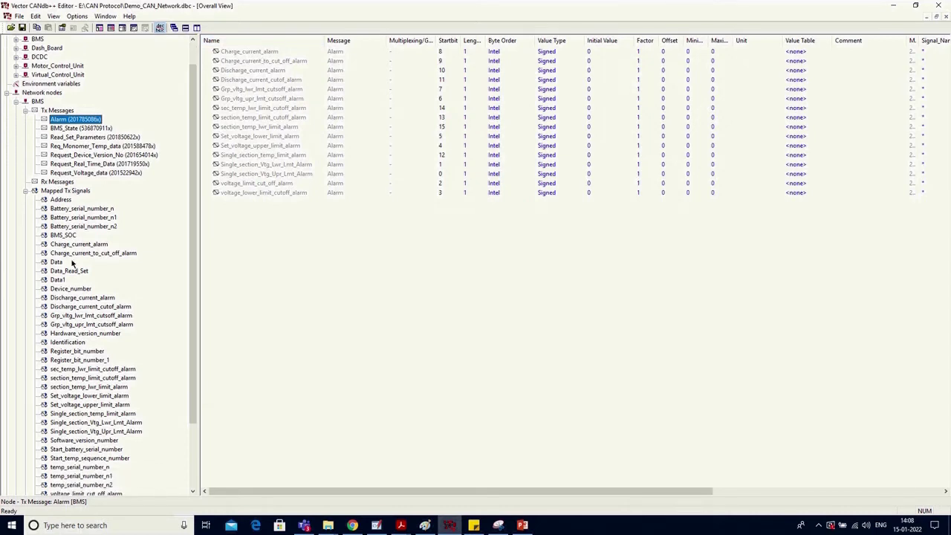
{"action": "left_click", "coordinate": [71, 245]}
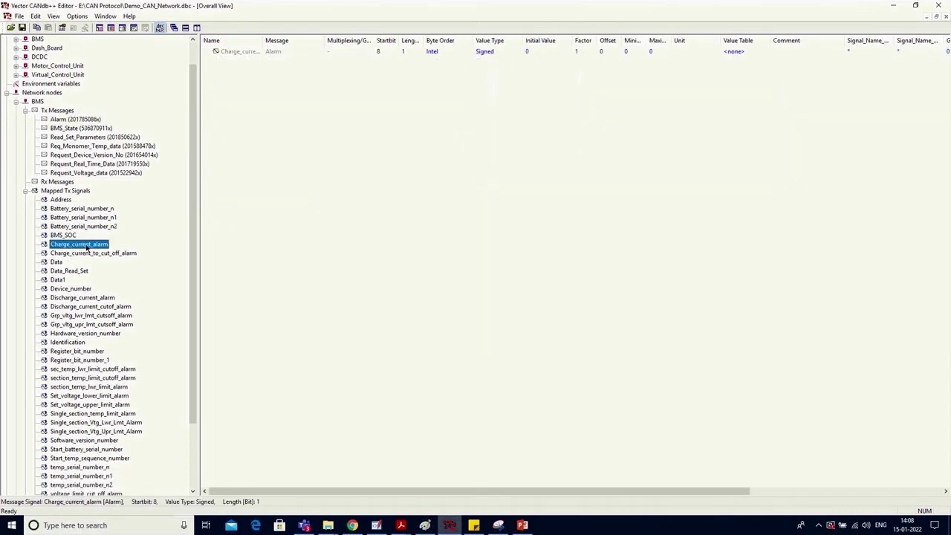
{"action": "left_click", "coordinate": [73, 120]}
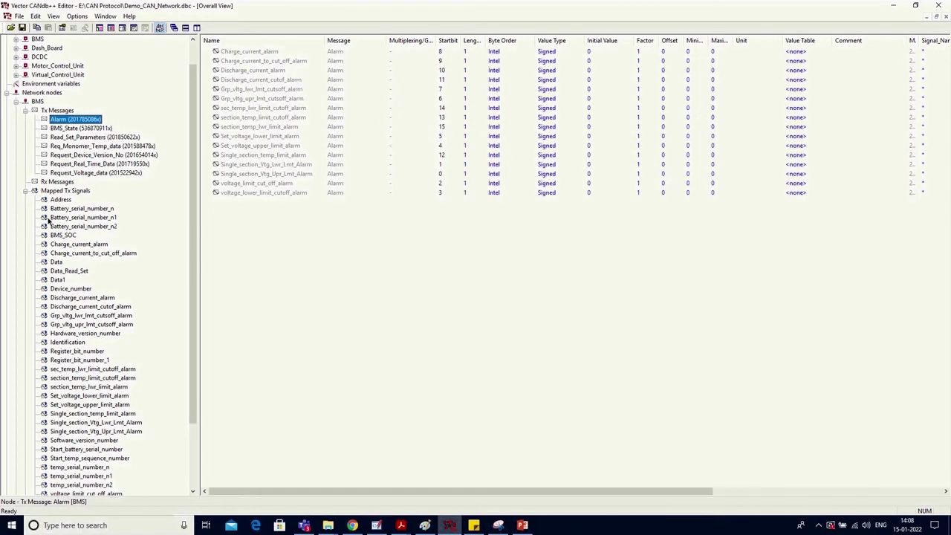
{"action": "left_click", "coordinate": [25, 190]}
{"action": "double_click", "coordinate": [45, 262]}
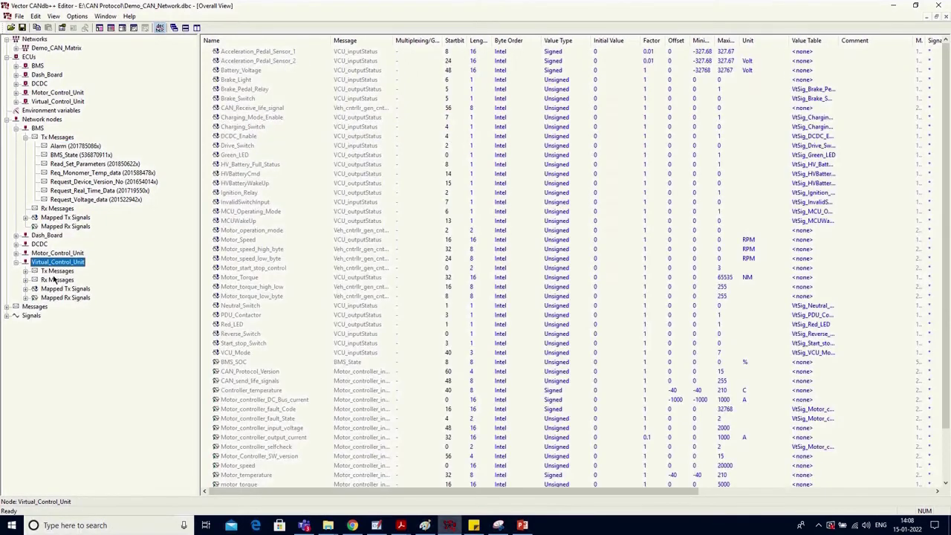
Step: Expand Virtual_Control_Unit's Tx messages, Rx messages and mapped Tx signals
{"action": "left_click", "coordinate": [53, 272]}
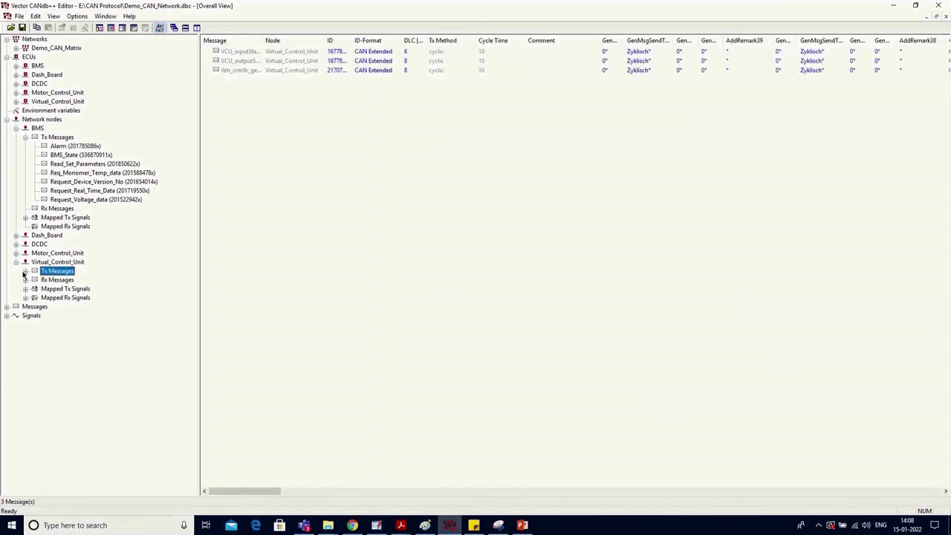
{"action": "left_click", "coordinate": [26, 271]}
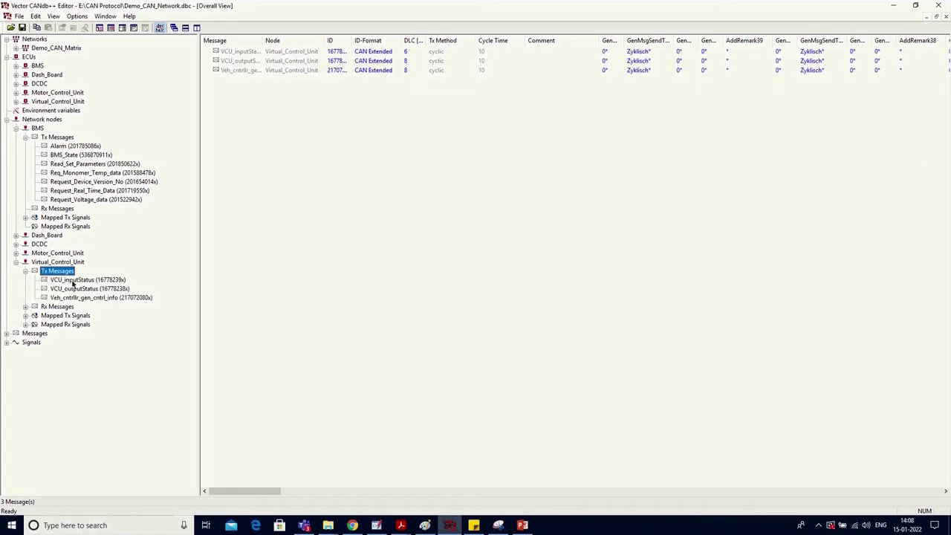
{"action": "left_click", "coordinate": [25, 307]}
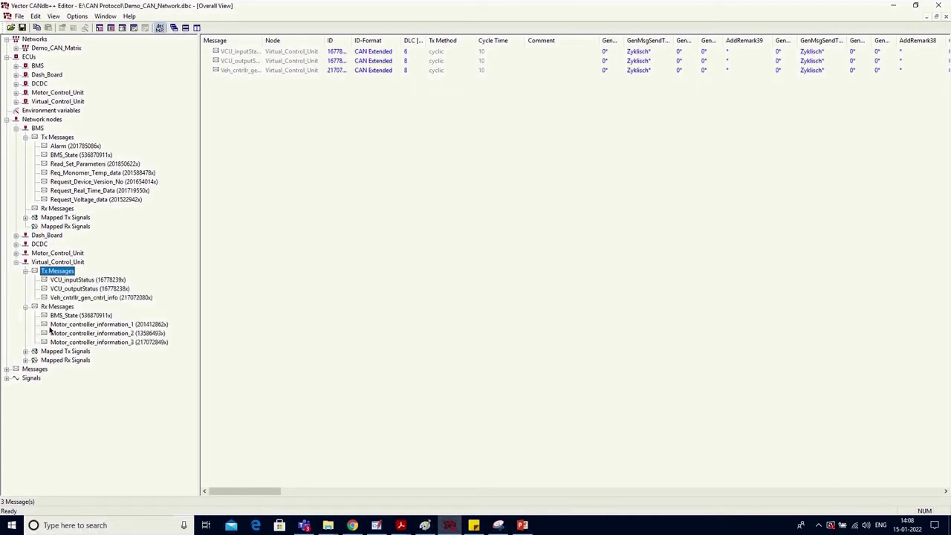
{"action": "left_click", "coordinate": [25, 350]}
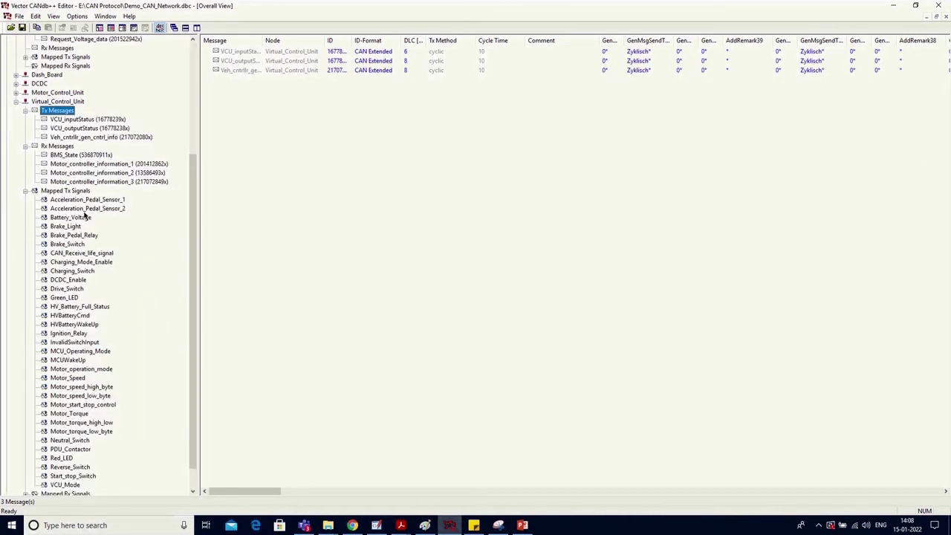
{"action": "scroll", "coordinate": [84, 307], "scroll_direction": "down", "scroll_amount": 1}
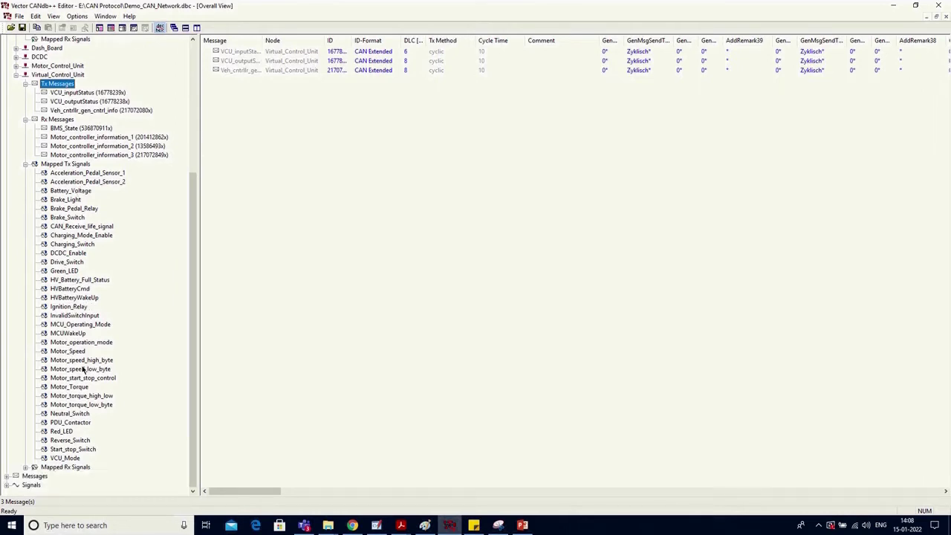
Step: Show Virtual_Control_Unit's mapped Rx signals, then expand the database's full Messages list
{"action": "left_click", "coordinate": [25, 467]}
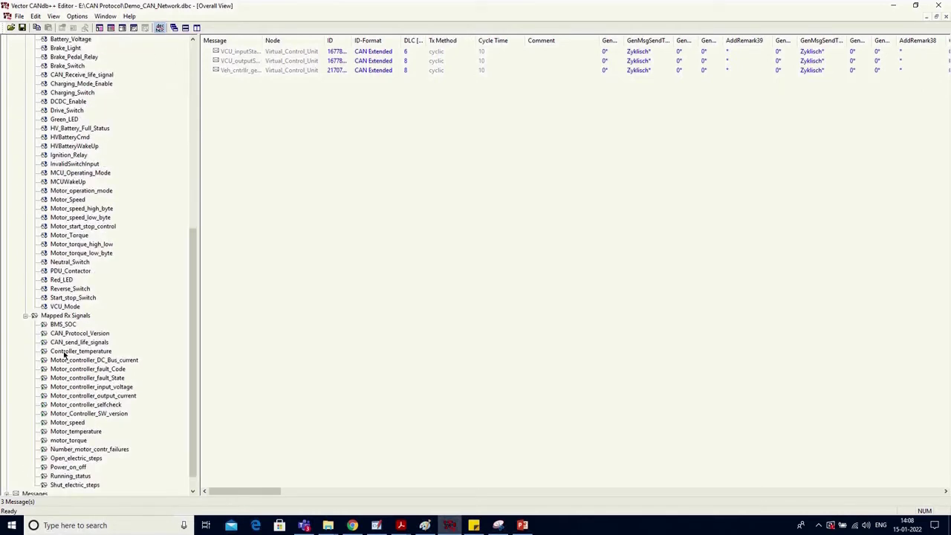
{"action": "scroll", "coordinate": [65, 357], "scroll_direction": "down", "scroll_amount": 1}
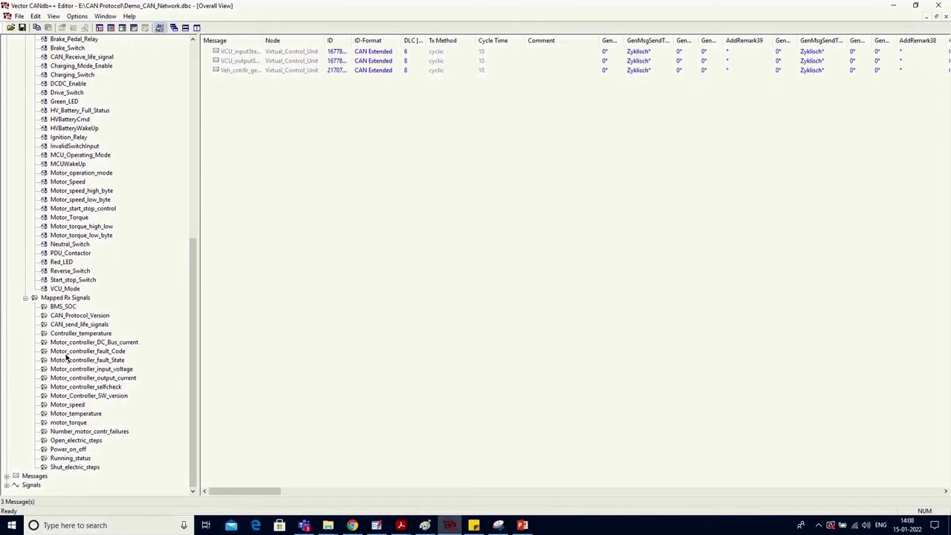
{"action": "scroll", "coordinate": [67, 361], "scroll_direction": "up", "scroll_amount": 3}
{"action": "scroll", "coordinate": [69, 361], "scroll_direction": "down", "scroll_amount": 3}
{"action": "left_click", "coordinate": [7, 476]}
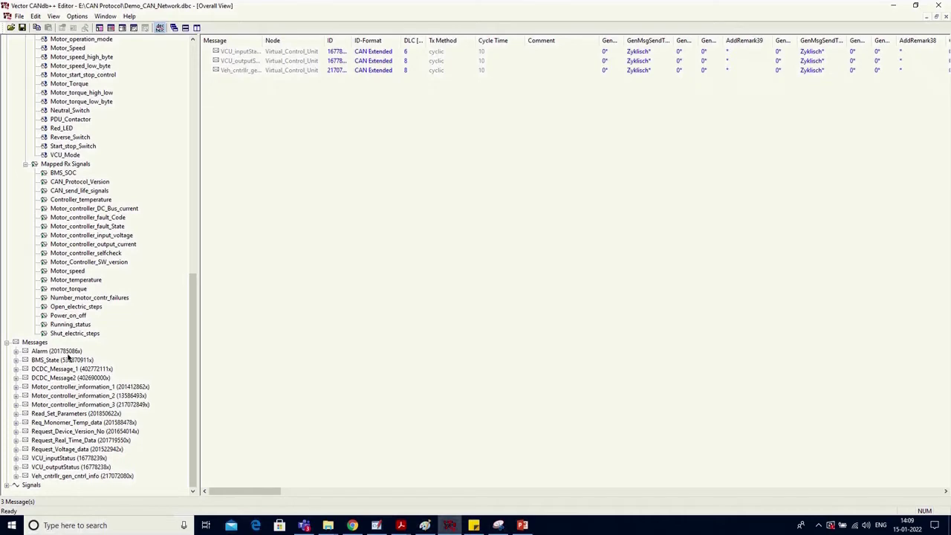
Step: Show all 106 database signals, then scroll the tree back to the top
{"action": "double_click", "coordinate": [28, 485]}
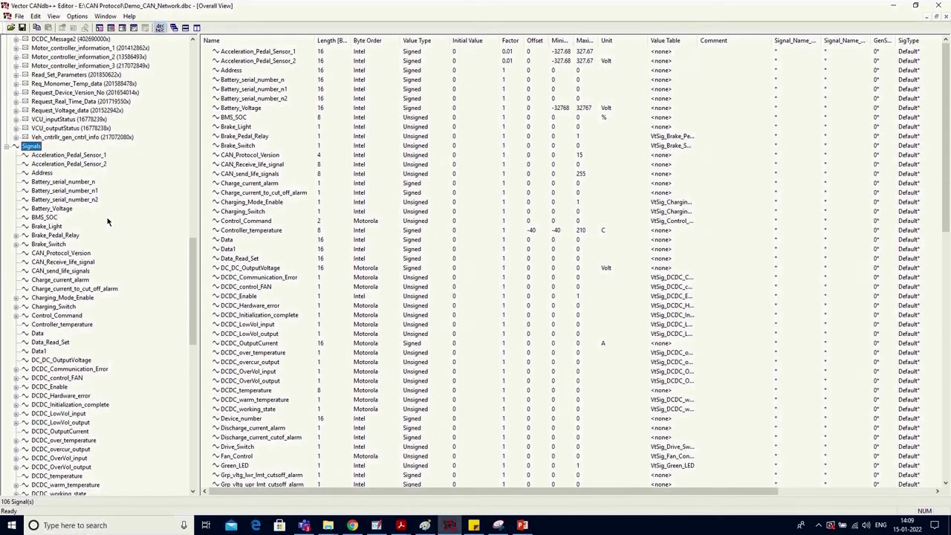
{"action": "scroll", "coordinate": [107, 221], "scroll_direction": "down", "scroll_amount": 7}
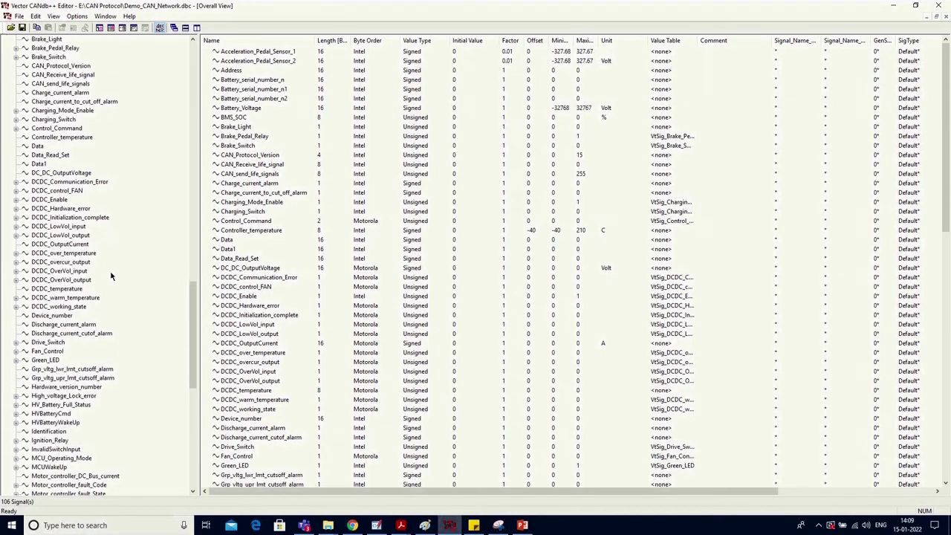
{"action": "scroll", "coordinate": [111, 276], "scroll_direction": "up", "scroll_amount": 8}
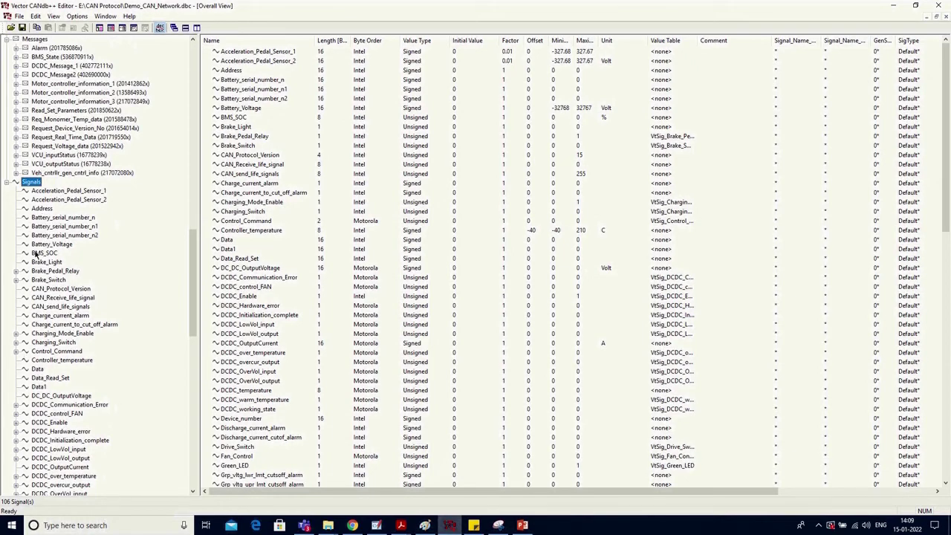
{"action": "scroll", "coordinate": [42, 253], "scroll_direction": "up", "scroll_amount": 10}
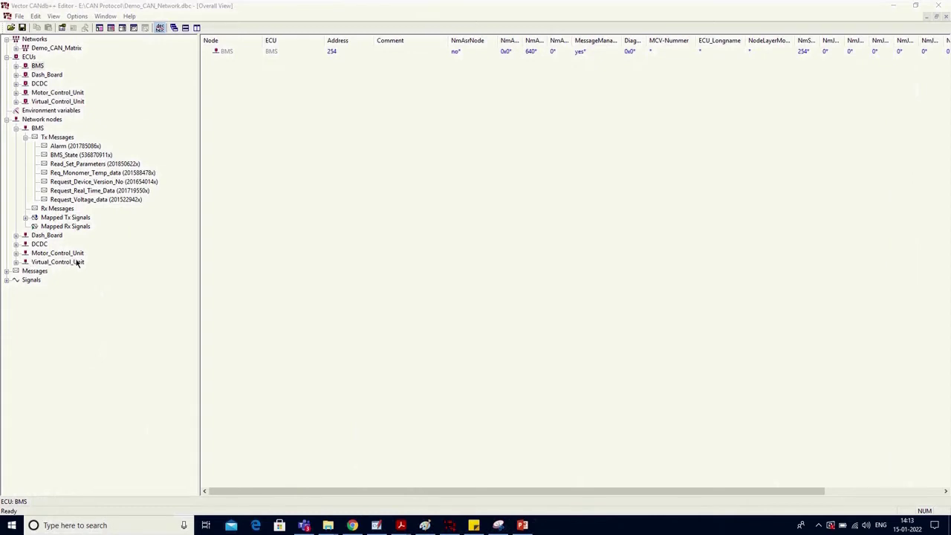
Step: Expand Motor_Control_Unit and open its node properties, noting node address 147
{"action": "left_click", "coordinate": [17, 253]}
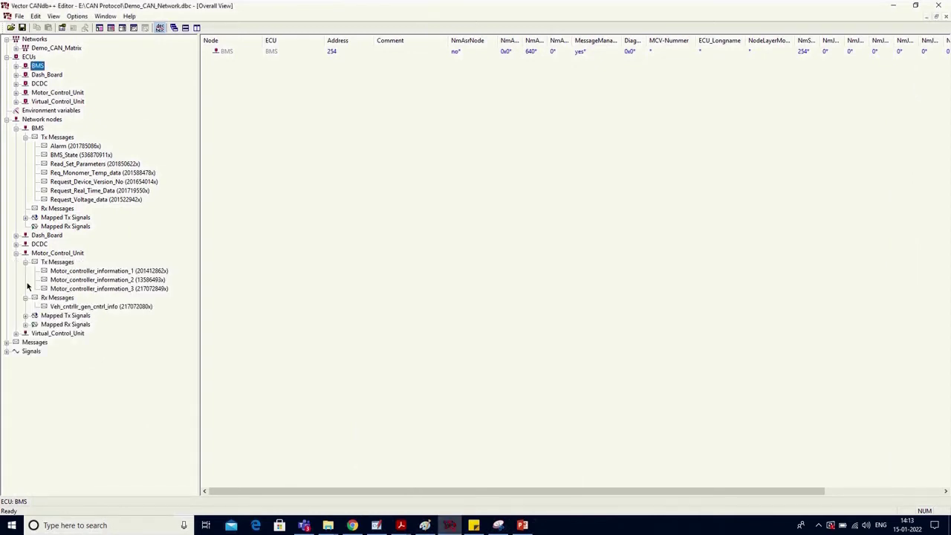
{"action": "left_click", "coordinate": [57, 253]}
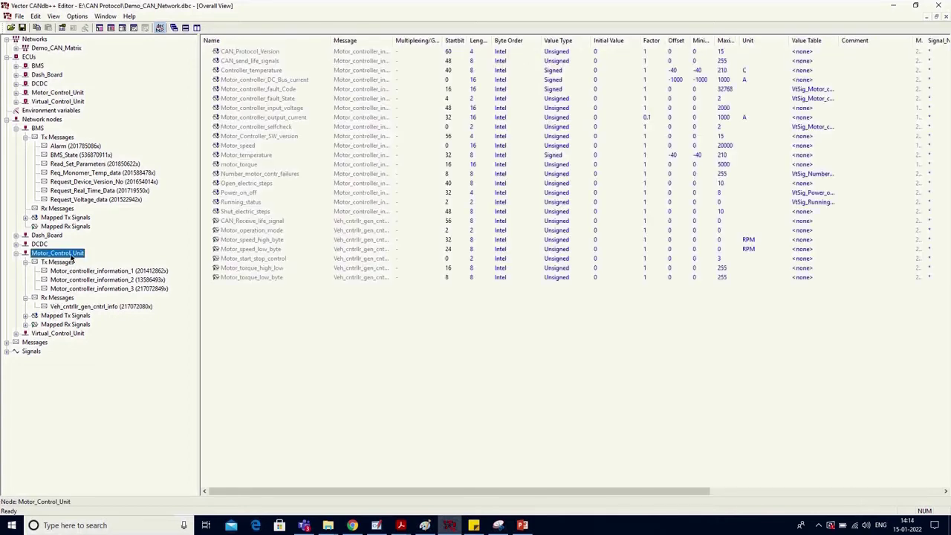
{"action": "double_click", "coordinate": [72, 257]}
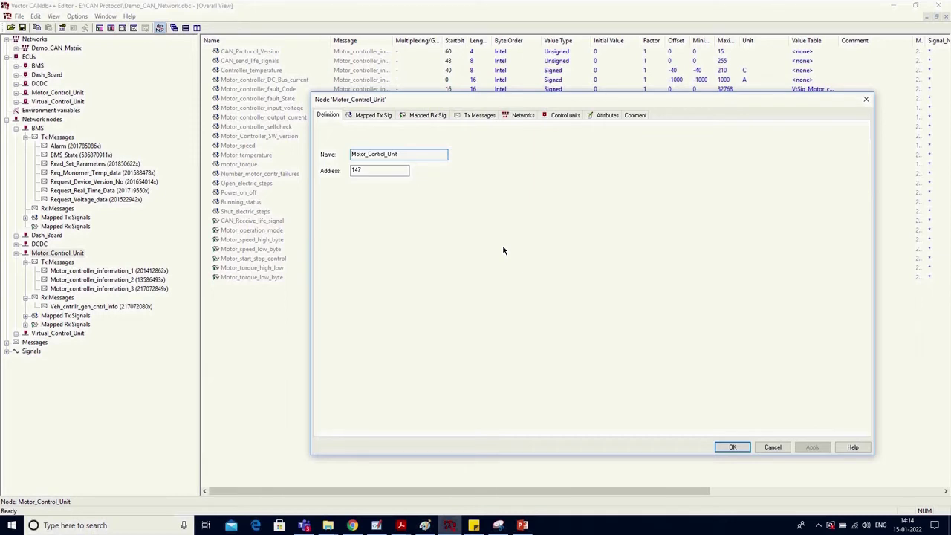
{"action": "left_click", "coordinate": [356, 170]}
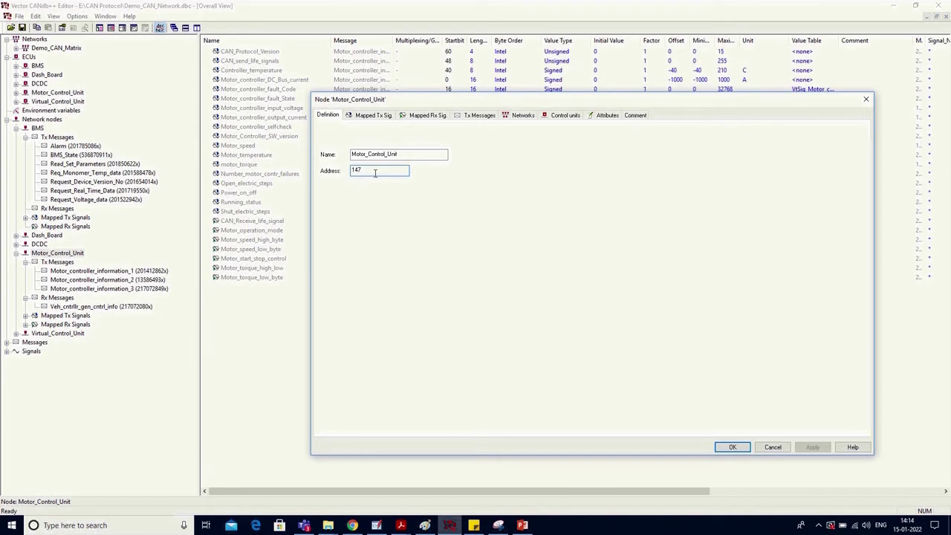
Step: Review the Mapped Tx/Rx Sig., Tx Messages, Networks, Control units, Attributes and Comment pages, then close
{"action": "left_click", "coordinate": [364, 118]}
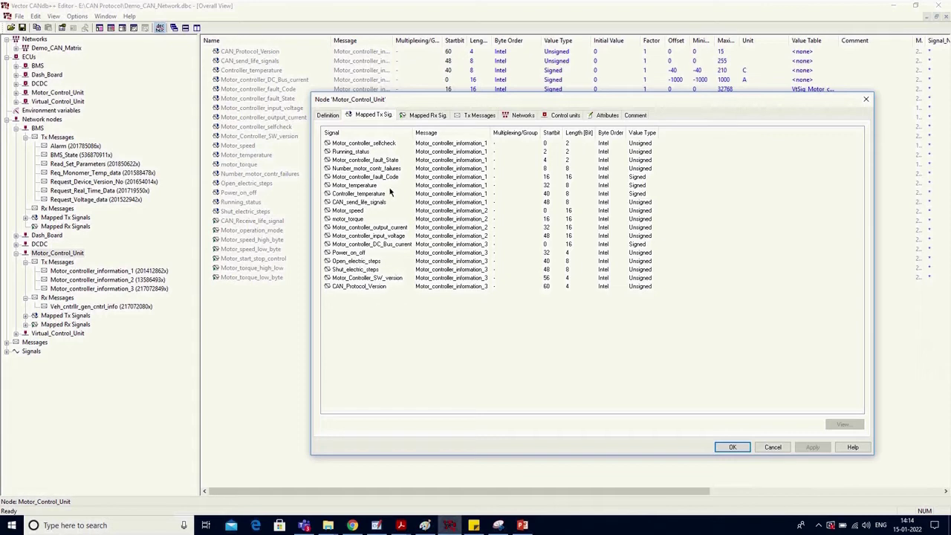
{"action": "left_click", "coordinate": [426, 116]}
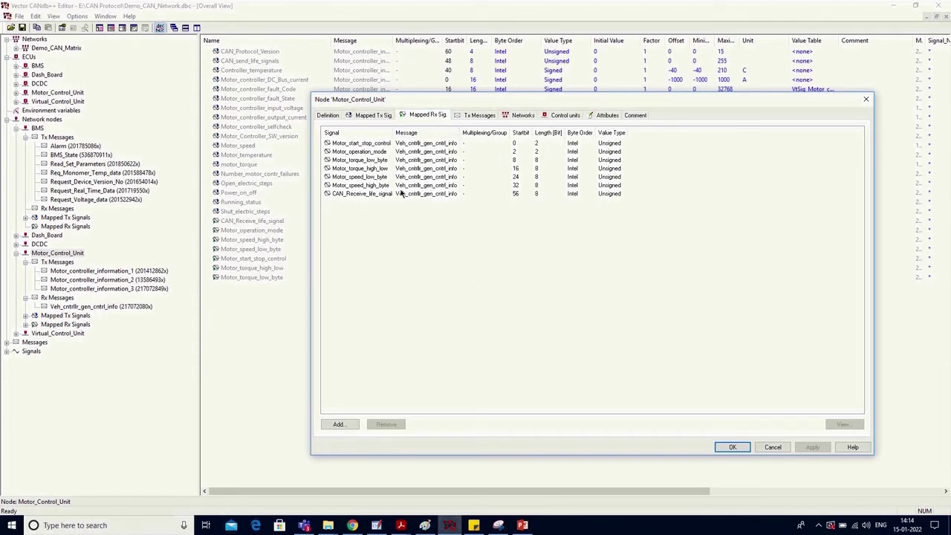
{"action": "left_click", "coordinate": [480, 116]}
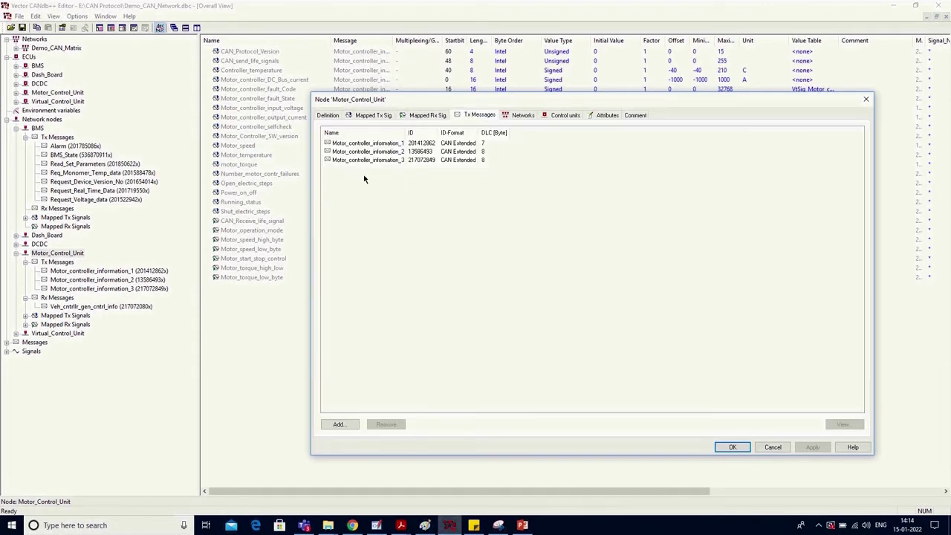
{"action": "left_click", "coordinate": [524, 116]}
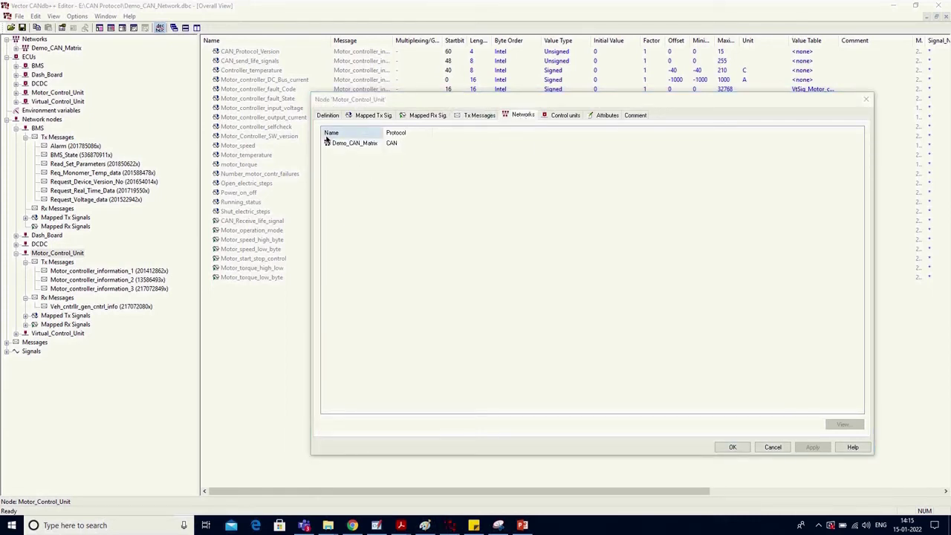
{"action": "left_click", "coordinate": [567, 115]}
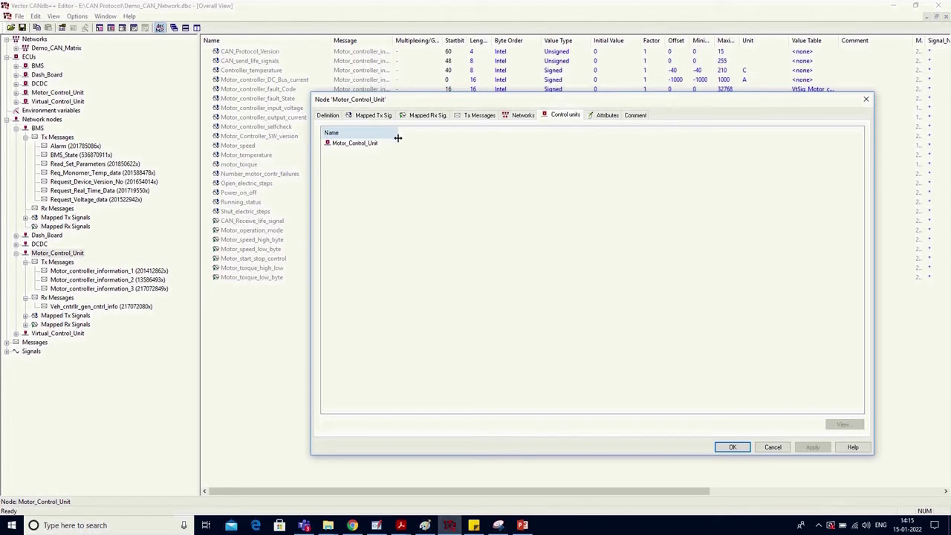
{"action": "left_click", "coordinate": [606, 116]}
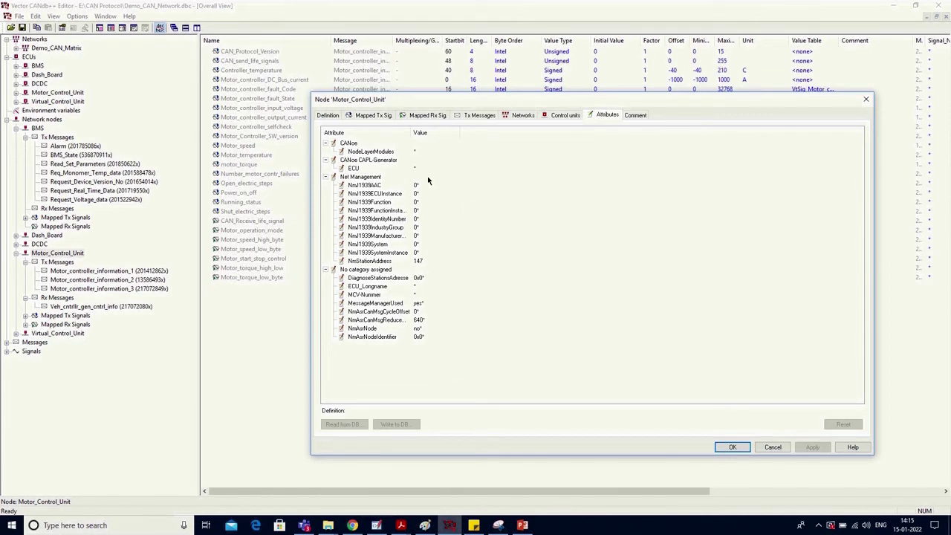
{"action": "left_click", "coordinate": [635, 115]}
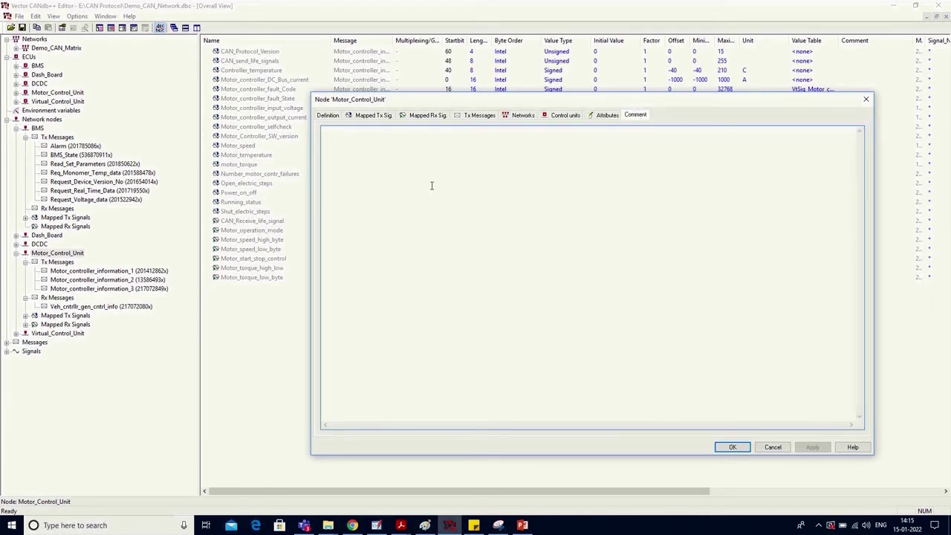
{"action": "left_click", "coordinate": [732, 447]}
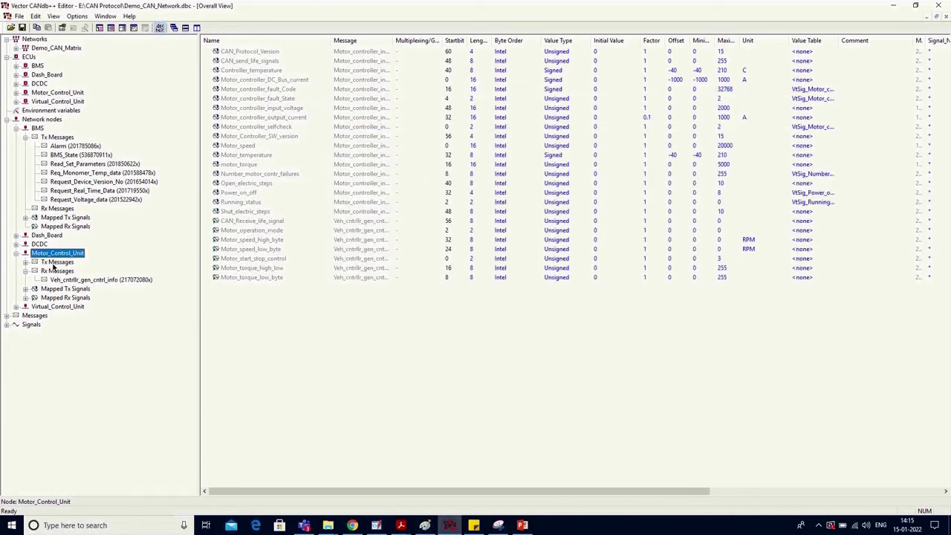
Step: List Motor_Control_Unit's Tx messages with the Message column widened to show full names
{"action": "double_click", "coordinate": [55, 263]}
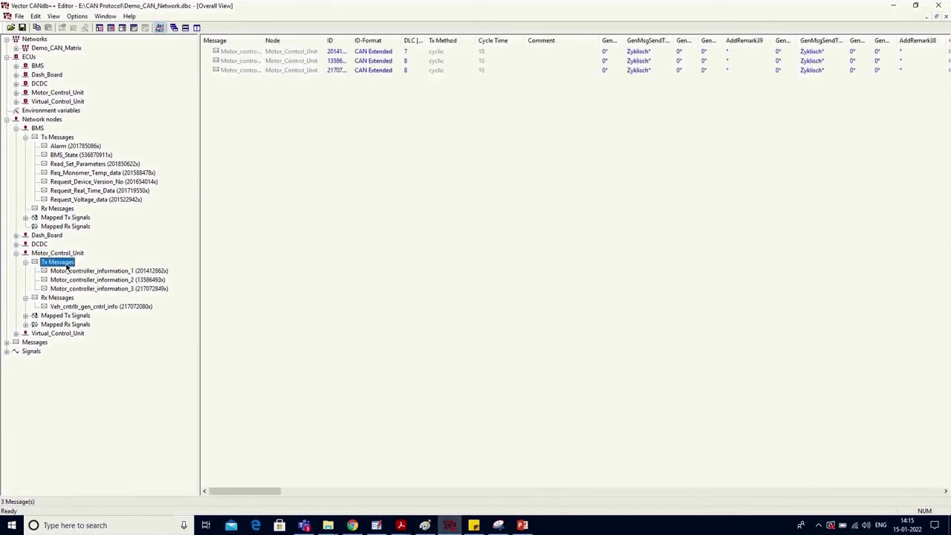
{"action": "left_click_drag", "start_coordinate": [265, 37], "coordinate": [322, 39]}
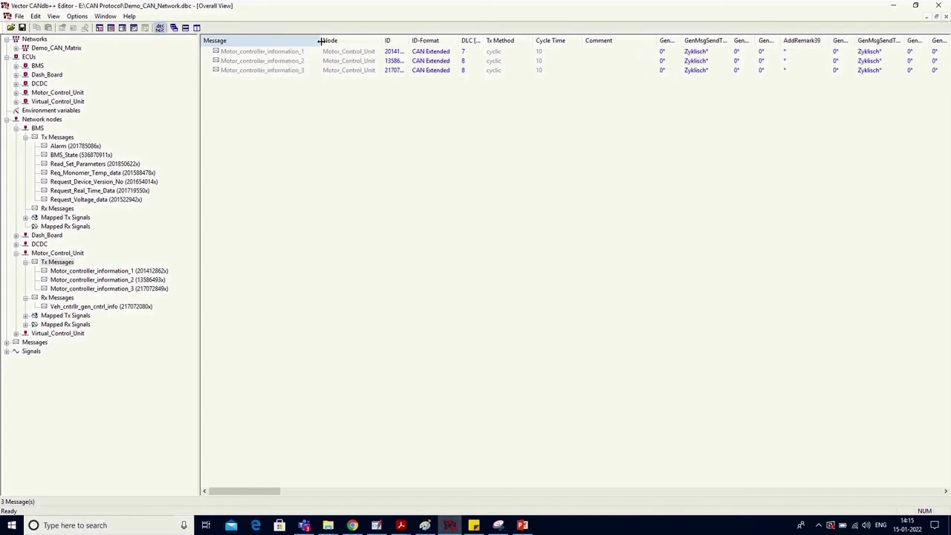
{"action": "left_click", "coordinate": [89, 272]}
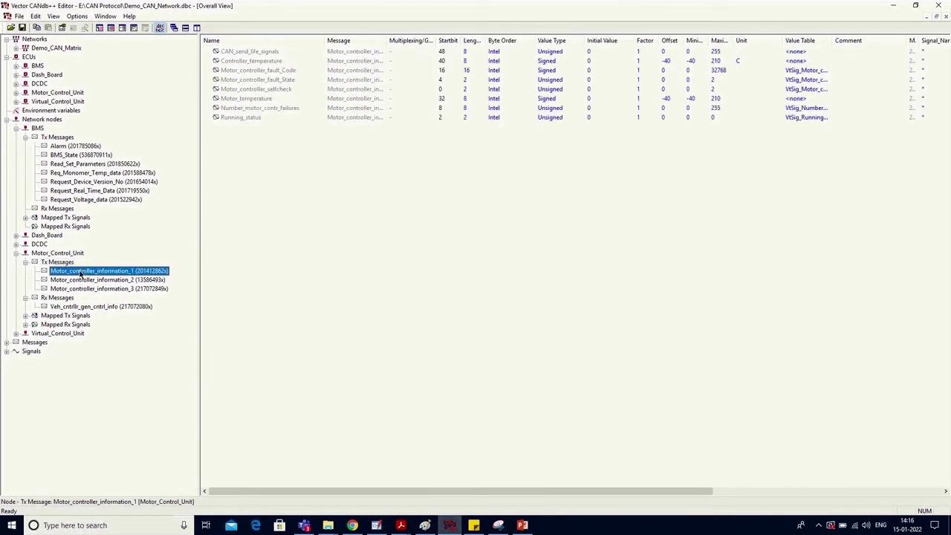
Step: Review Motor_controller_information_1's Tx message properties: node, ID, DLC, cycle time, attributes
{"action": "double_click", "coordinate": [79, 272]}
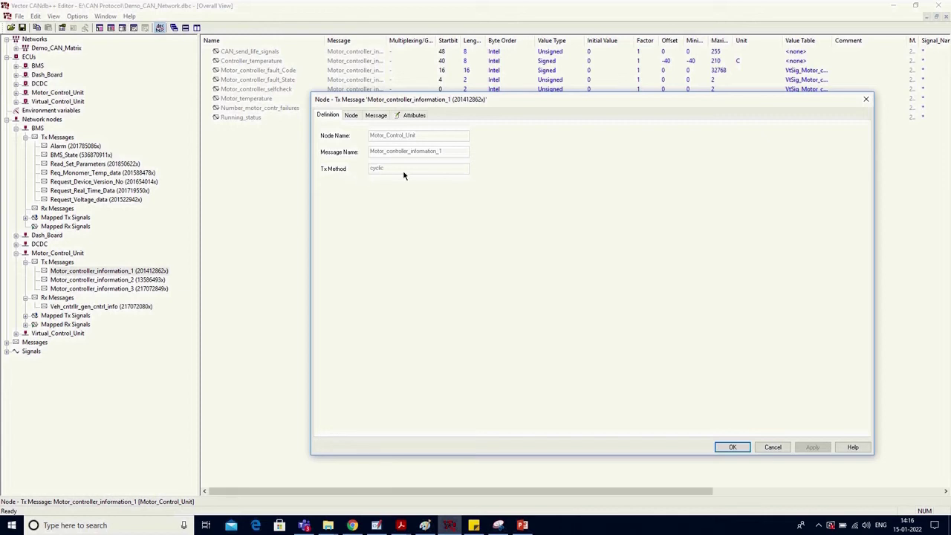
{"action": "left_click", "coordinate": [354, 117]}
{"action": "left_click", "coordinate": [369, 118]}
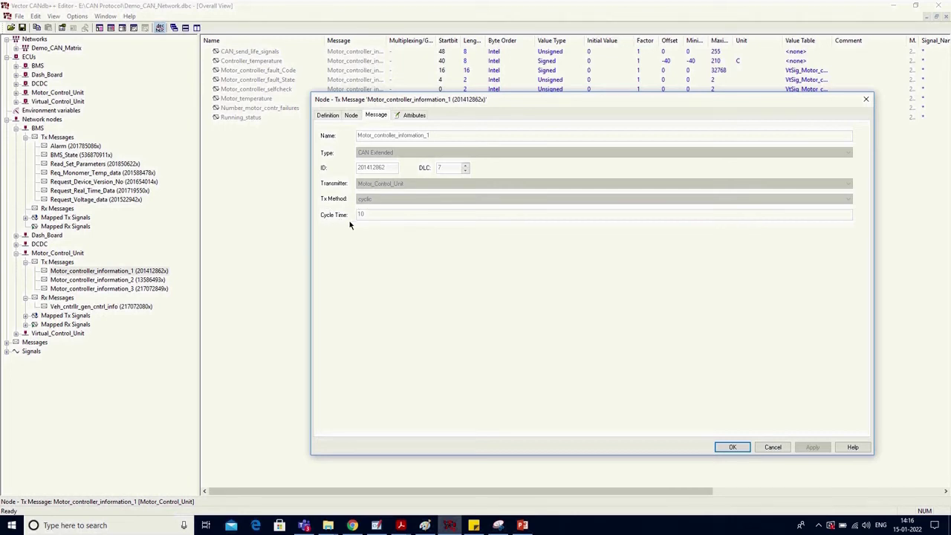
{"action": "key", "text": "ctrl+Tab"}
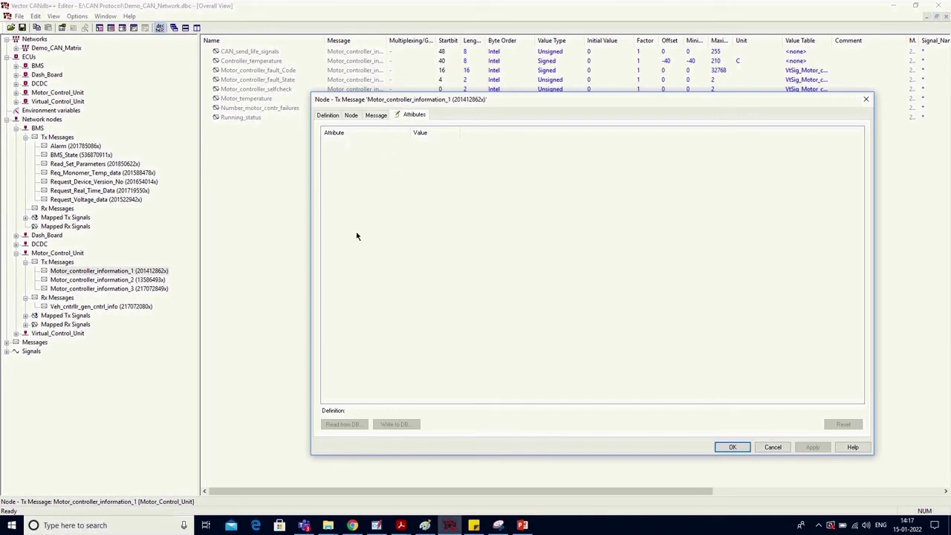
{"action": "left_click", "coordinate": [731, 447]}
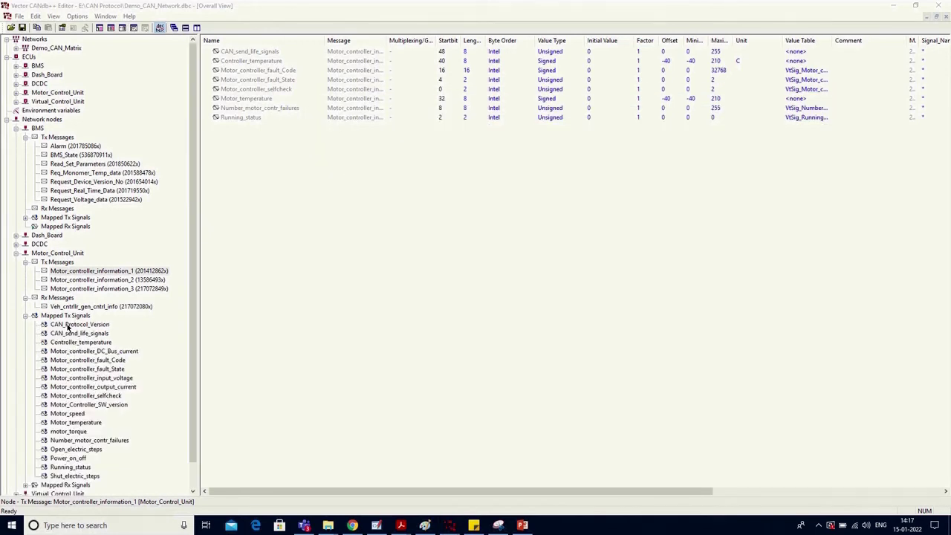
Step: Open CAN_Protocol_Version's signal properties, checking start bit 60 and its parent message
{"action": "double_click", "coordinate": [68, 327]}
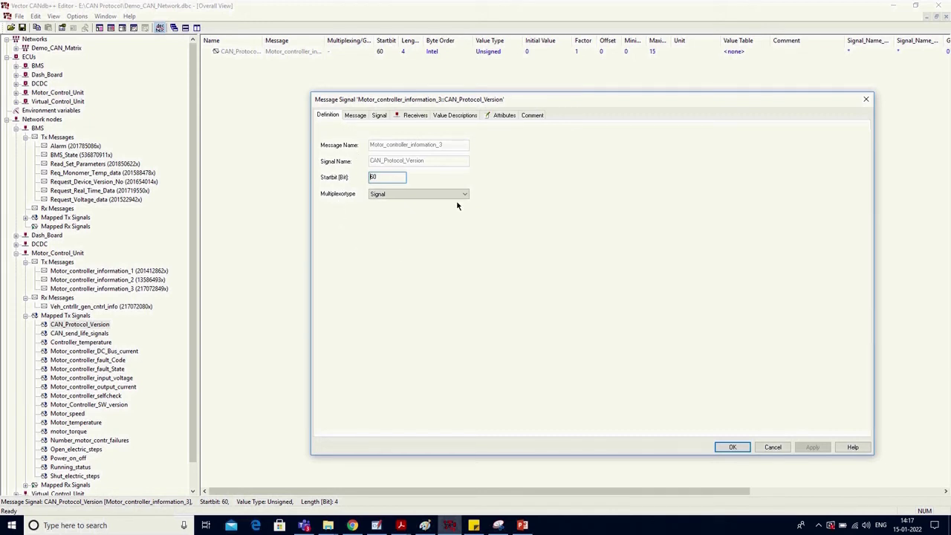
{"action": "double_click", "coordinate": [373, 181]}
{"action": "left_click", "coordinate": [385, 177]}
{"action": "key", "text": "ctrl+Tab"}
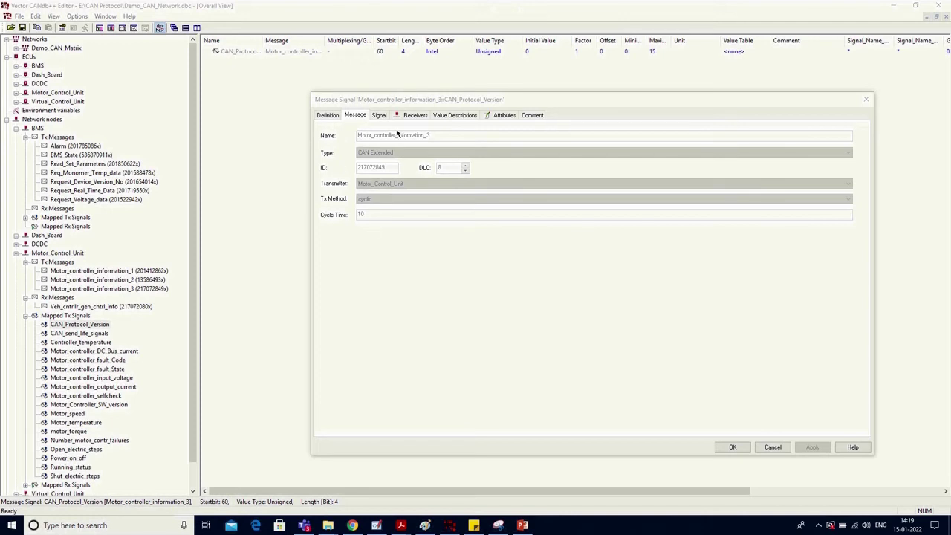
Step: Review its definition: Intel byte order, Unsigned value type, factor, offset and minimum
{"action": "left_click", "coordinate": [379, 116]}
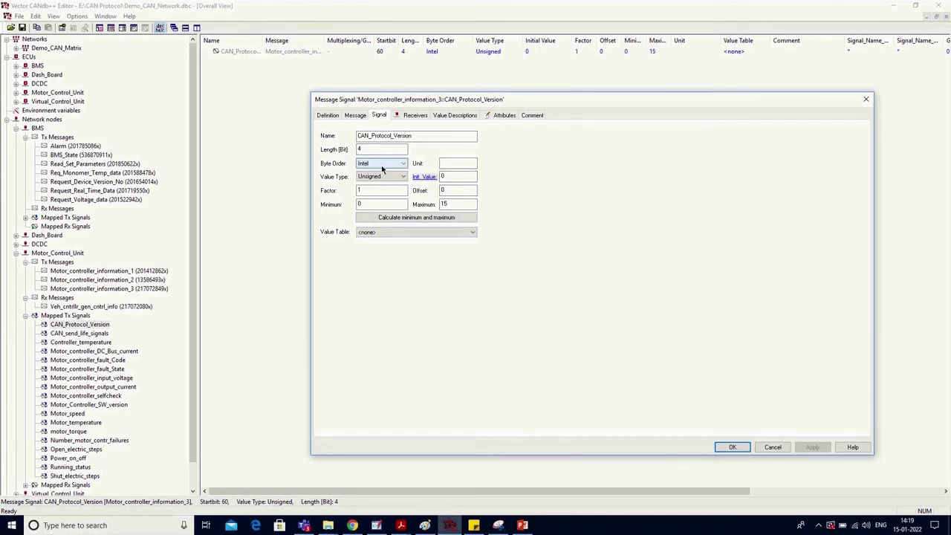
{"action": "left_click", "coordinate": [516, 162]}
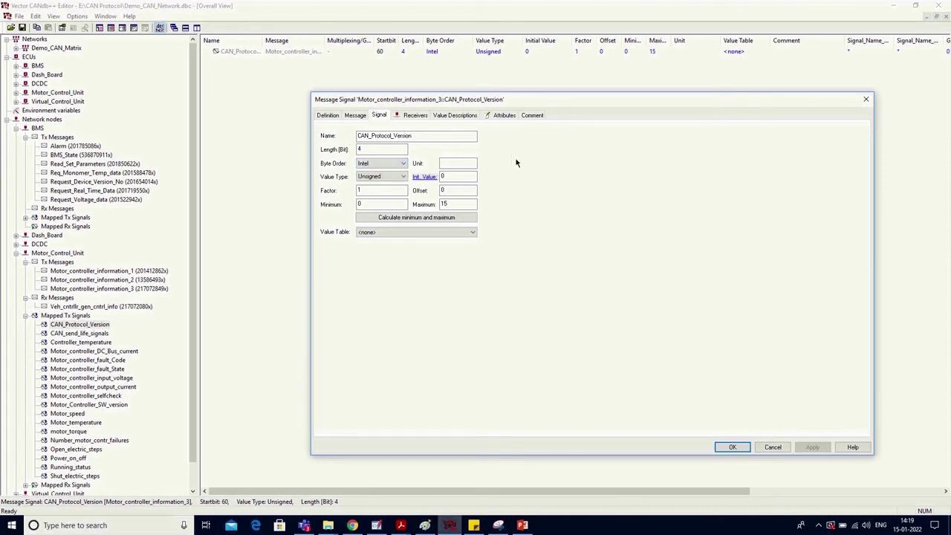
{"action": "left_click", "coordinate": [463, 164]}
{"action": "left_click", "coordinate": [404, 177]}
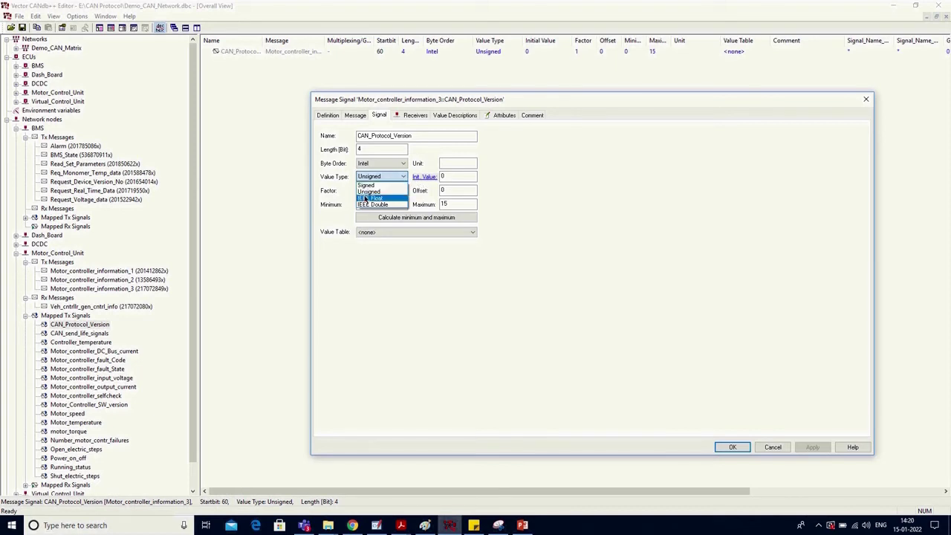
{"action": "left_click", "coordinate": [382, 192]}
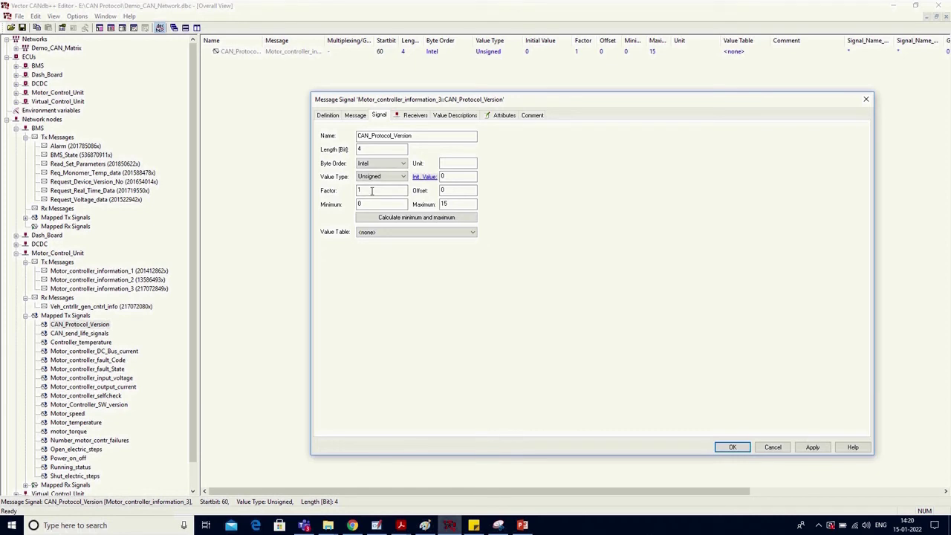
{"action": "double_click", "coordinate": [358, 191]}
{"action": "key", "text": "BackSpace"}
{"action": "left_click", "coordinate": [442, 192]}
{"action": "left_click", "coordinate": [361, 207]}
Step: Check maximum 15, then view the Receivers, Value Descriptions, Attributes and Comment pages
{"action": "left_click", "coordinate": [446, 205]}
{"action": "left_click", "coordinate": [408, 116]}
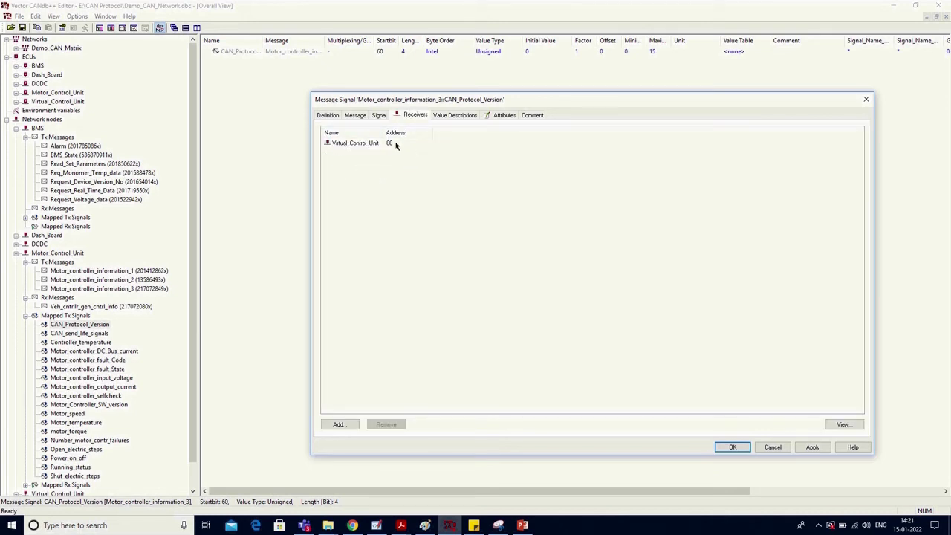
{"action": "left_click", "coordinate": [461, 117]}
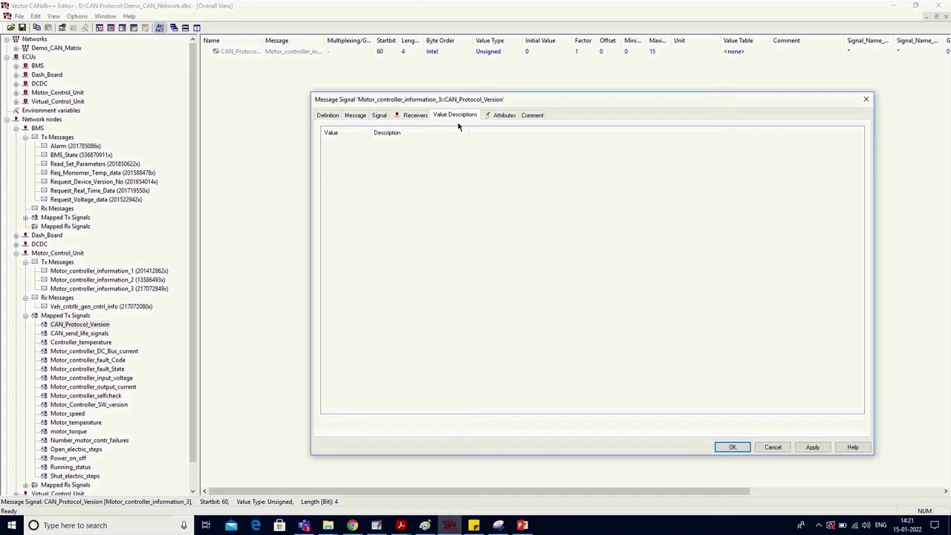
{"action": "left_click", "coordinate": [499, 116]}
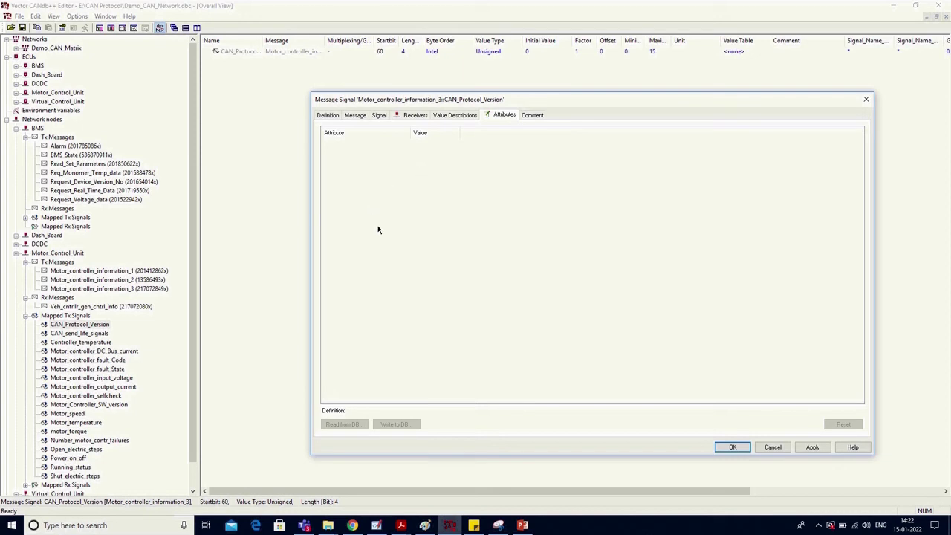
{"action": "left_click", "coordinate": [531, 117]}
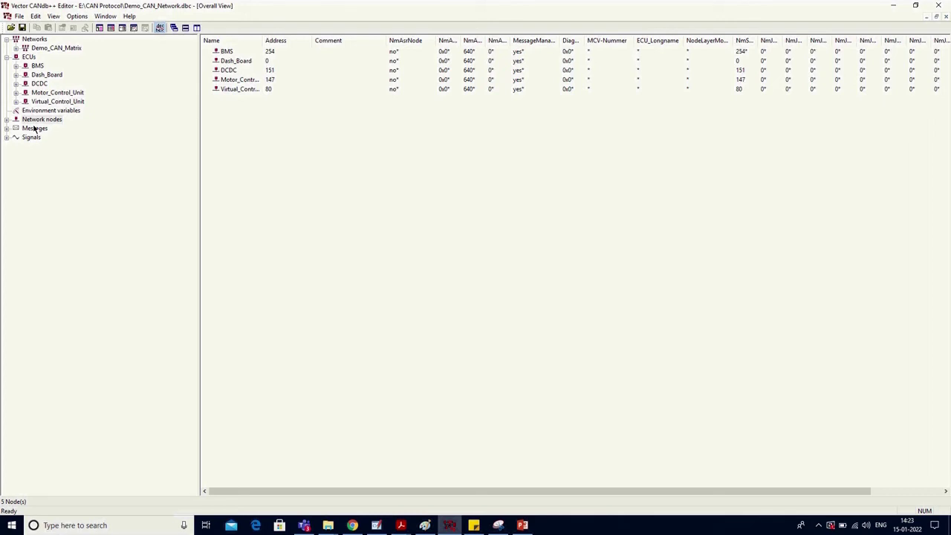
Step: Expand Messages and open Veh_cntrllr_gen_cntrl_info's properties (CAN Extended, ID 217072080, DLC 8)
{"action": "left_click", "coordinate": [6, 129]}
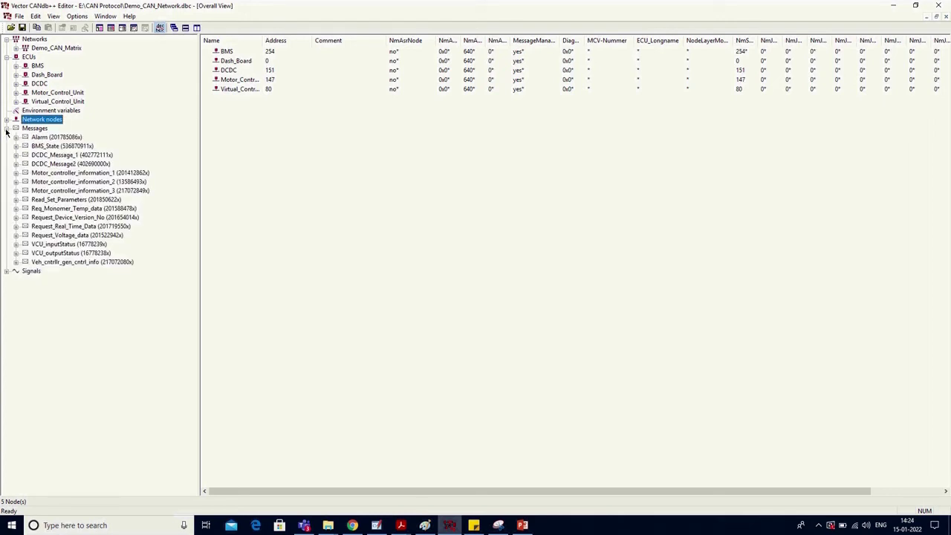
{"action": "double_click", "coordinate": [63, 263]}
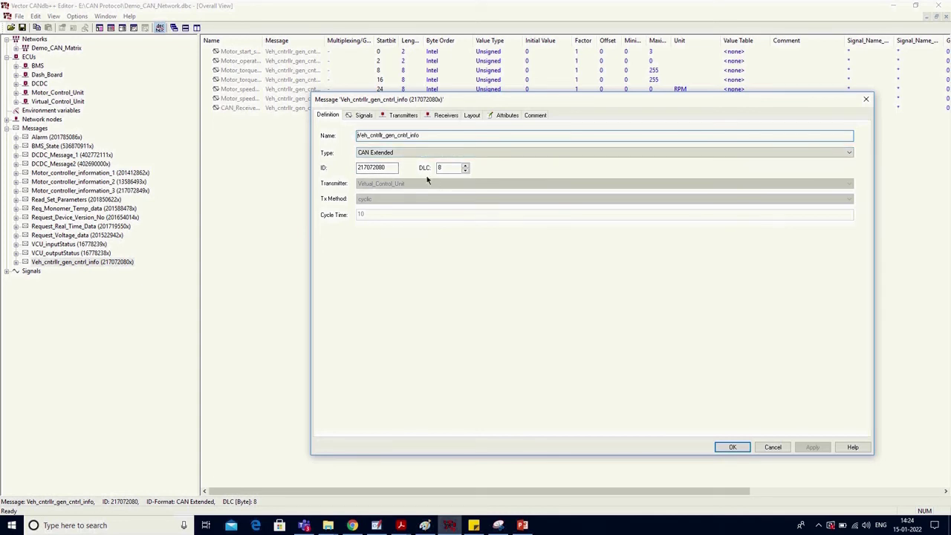
Step: List Veh_cntrllr_gen_cntrl_info's signals with a widened name column, then view its transmitter, receivers and bit layout
{"action": "left_click", "coordinate": [363, 115]}
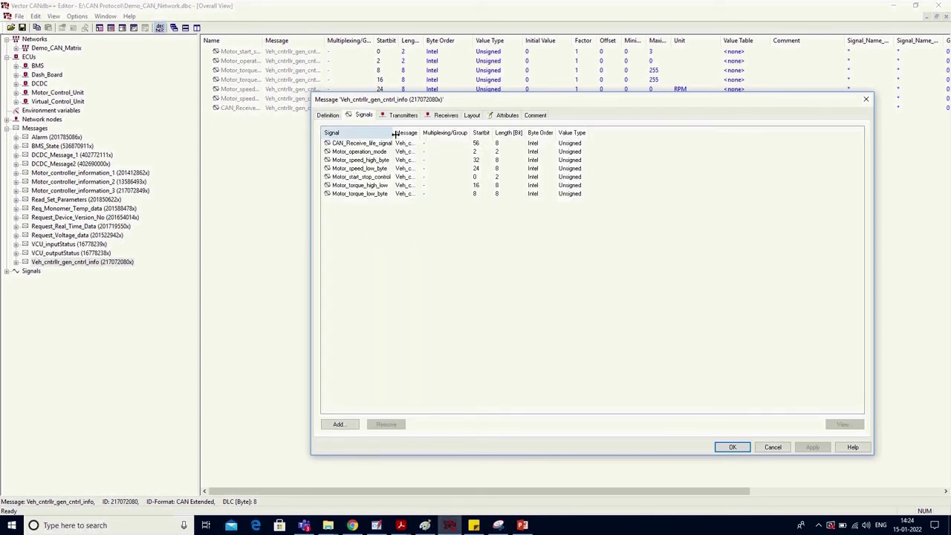
{"action": "left_click_drag", "start_coordinate": [393, 134], "coordinate": [429, 137]}
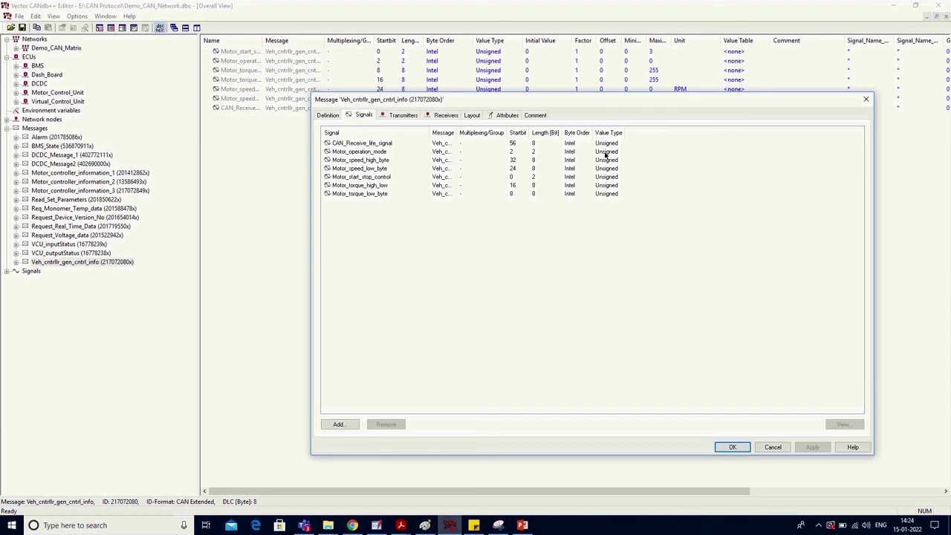
{"action": "left_click", "coordinate": [403, 115]}
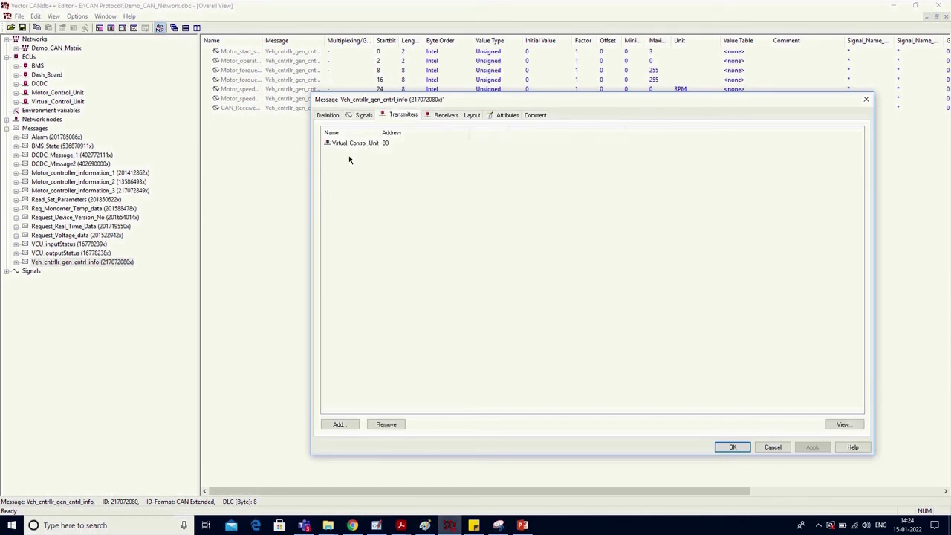
{"action": "left_click", "coordinate": [439, 116]}
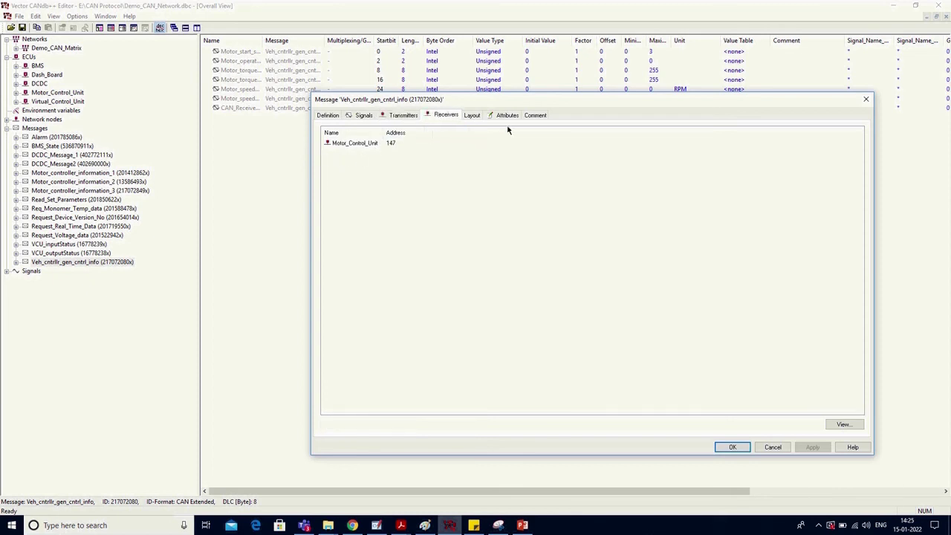
{"action": "left_click", "coordinate": [471, 116]}
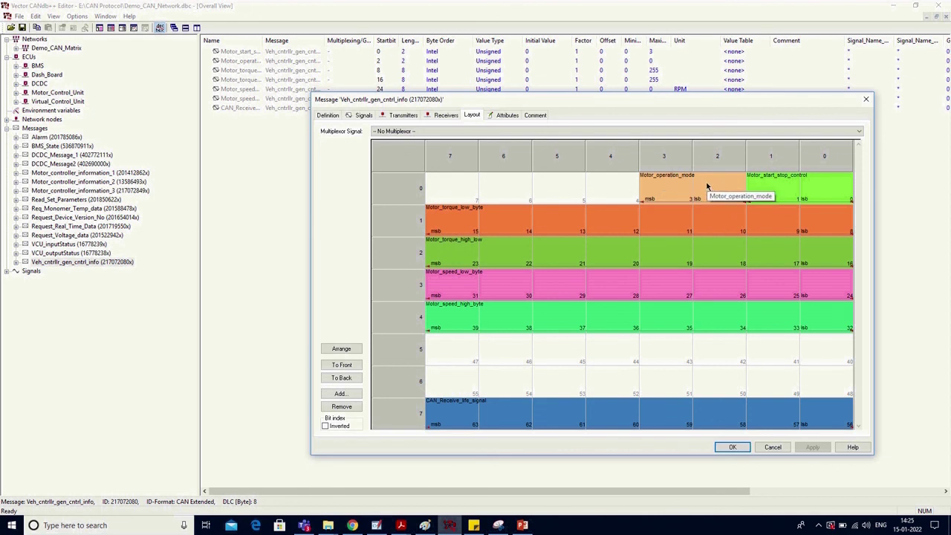
Step: Recheck the message's signals and bit layout, view its attributes and comment, then close the dialog
{"action": "left_click", "coordinate": [363, 116]}
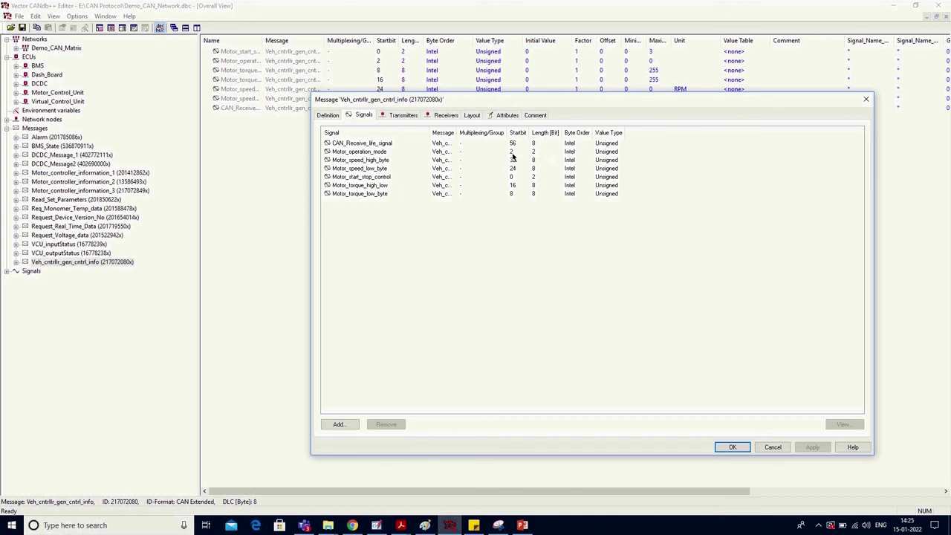
{"action": "left_click", "coordinate": [472, 116]}
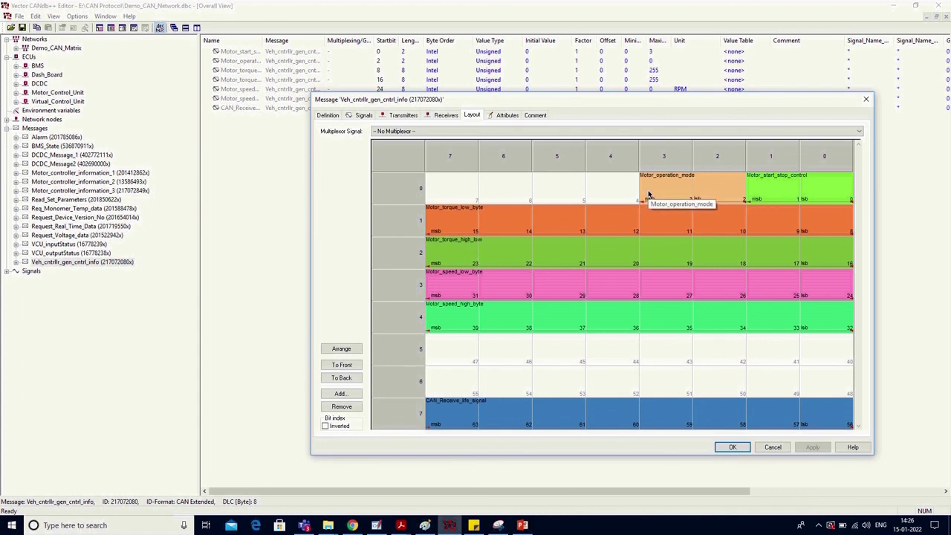
{"action": "left_click", "coordinate": [505, 115]}
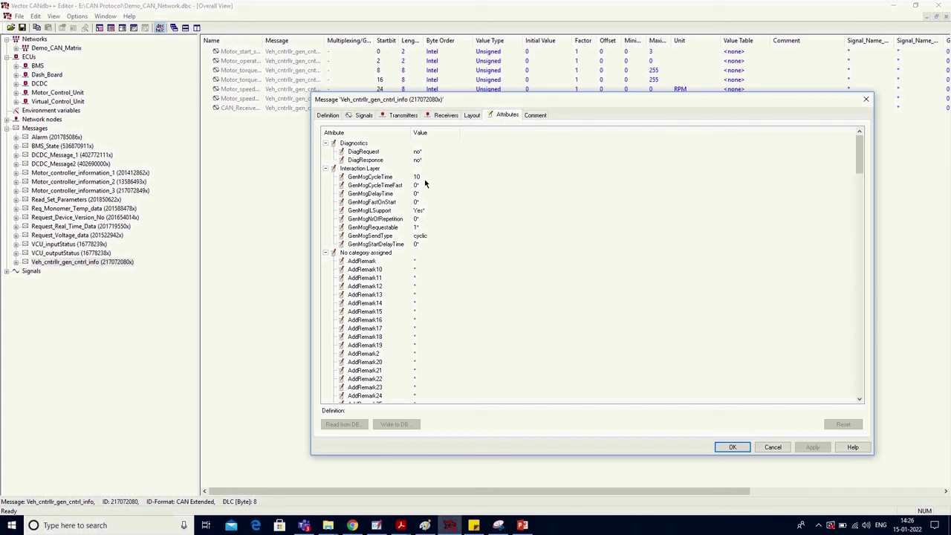
{"action": "left_click", "coordinate": [533, 116]}
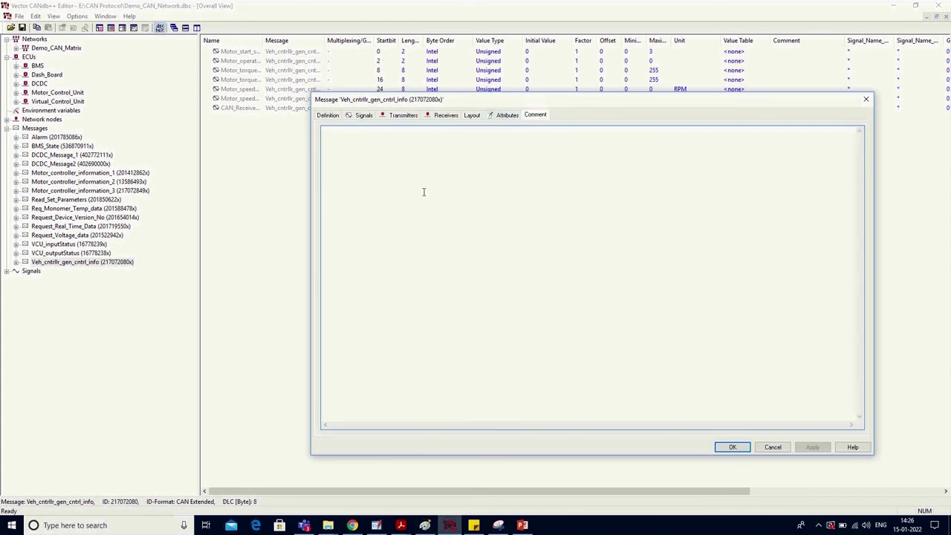
{"action": "key", "text": "Escape"}
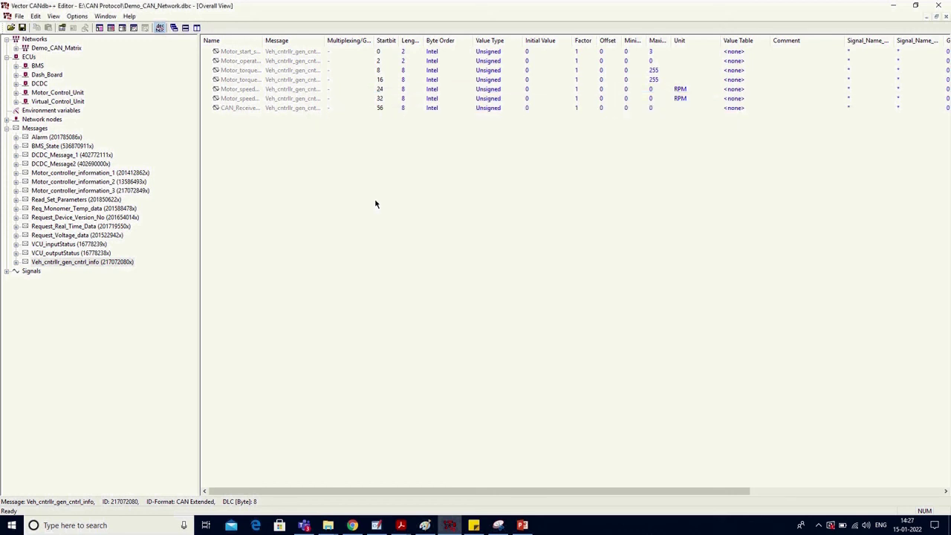